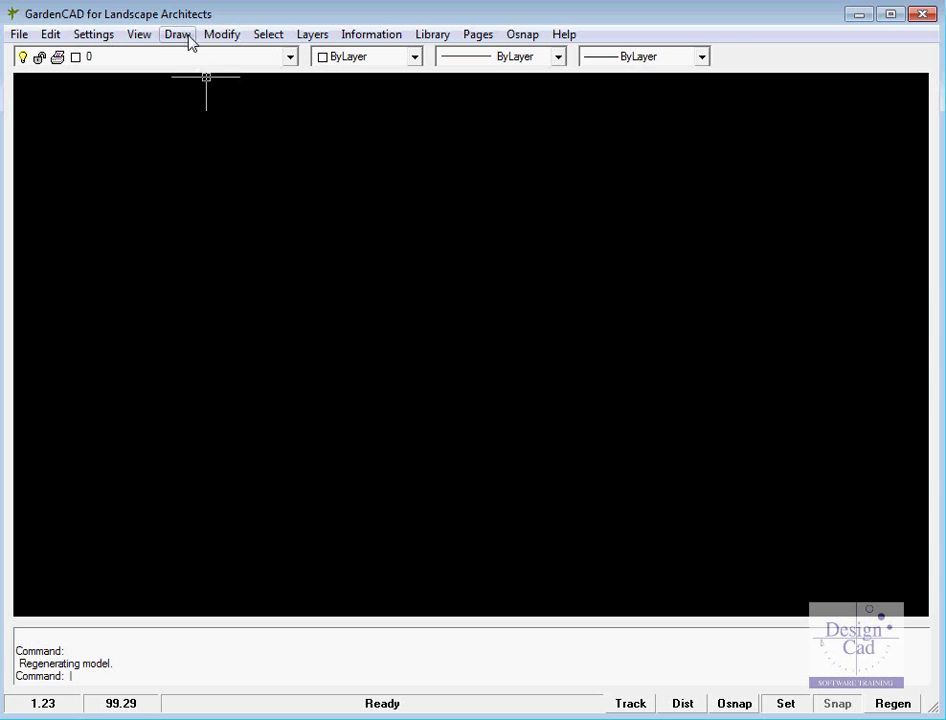
Draw a circle centred at 0,0 with a radius of 500 and fit the whole circle in view
mouse_move(226, 121)
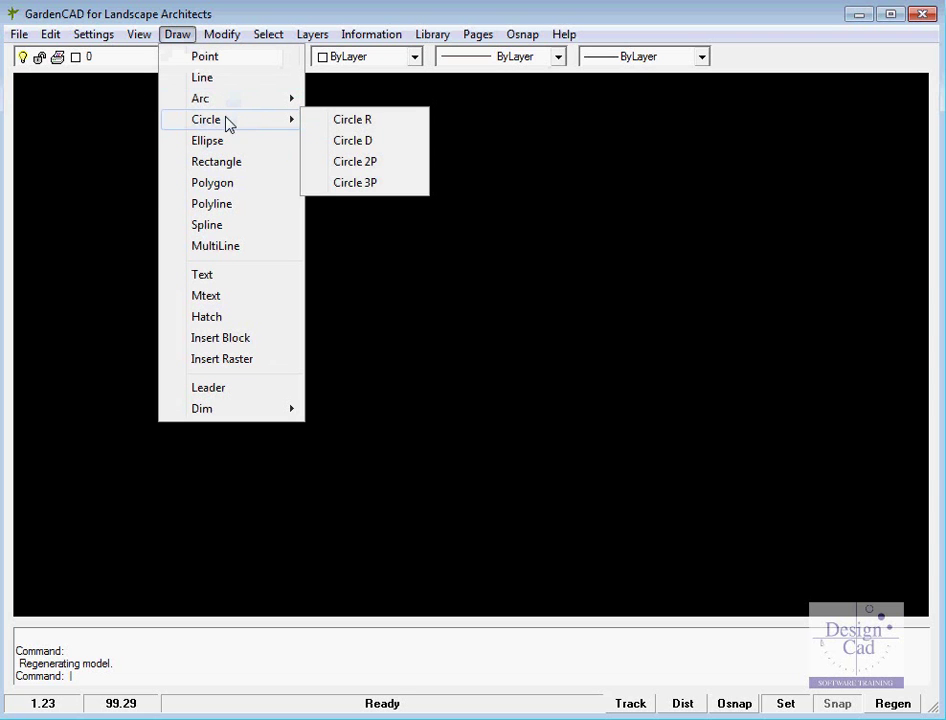
click(360, 119)
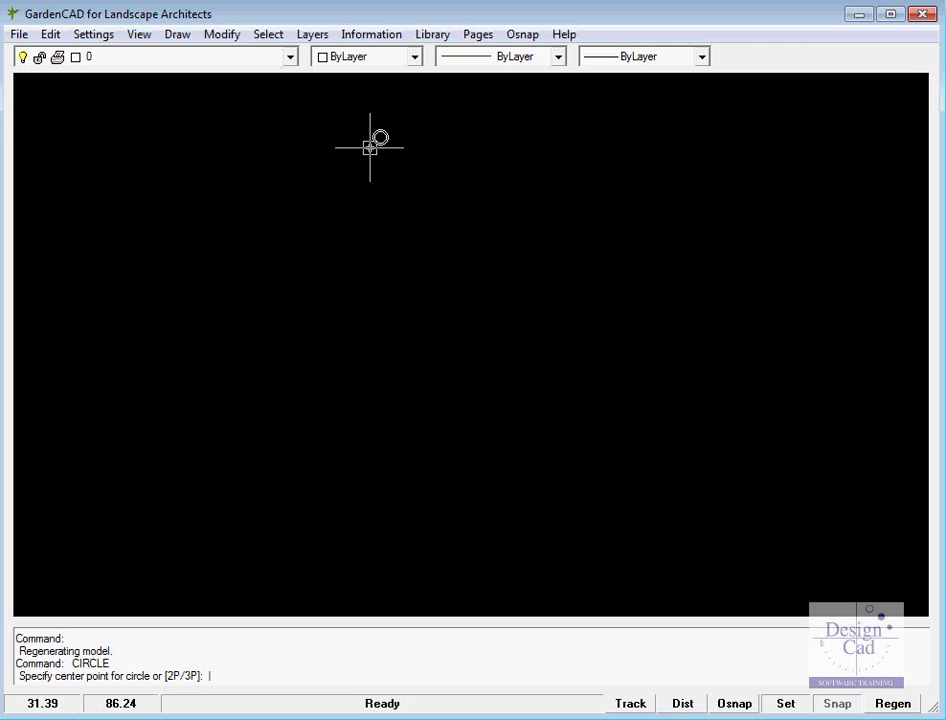
text(0,0)
key(Return)
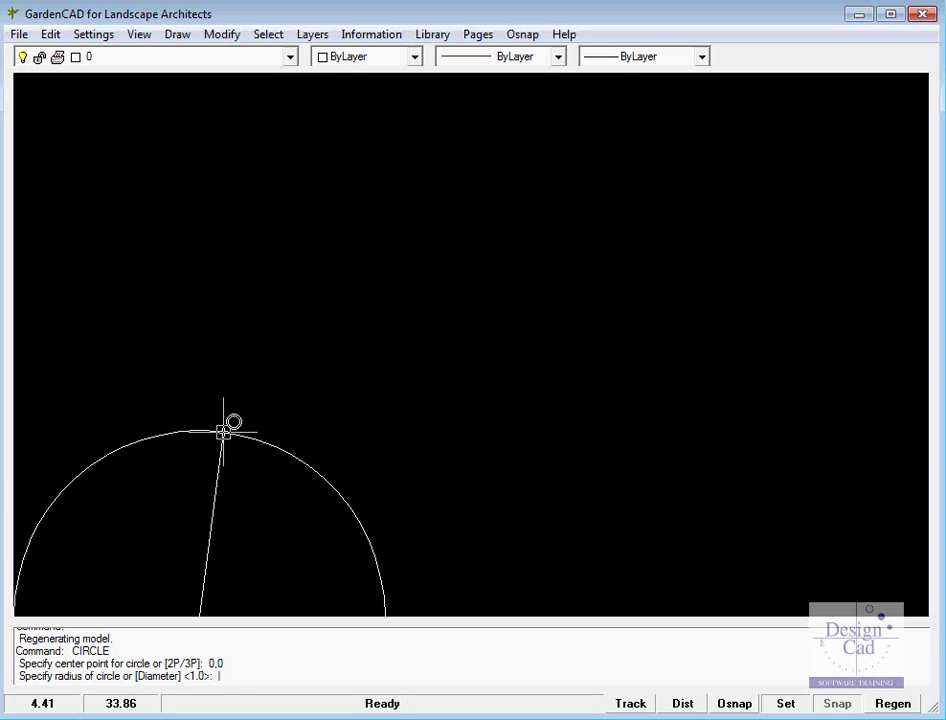
text(500)
key(Return)
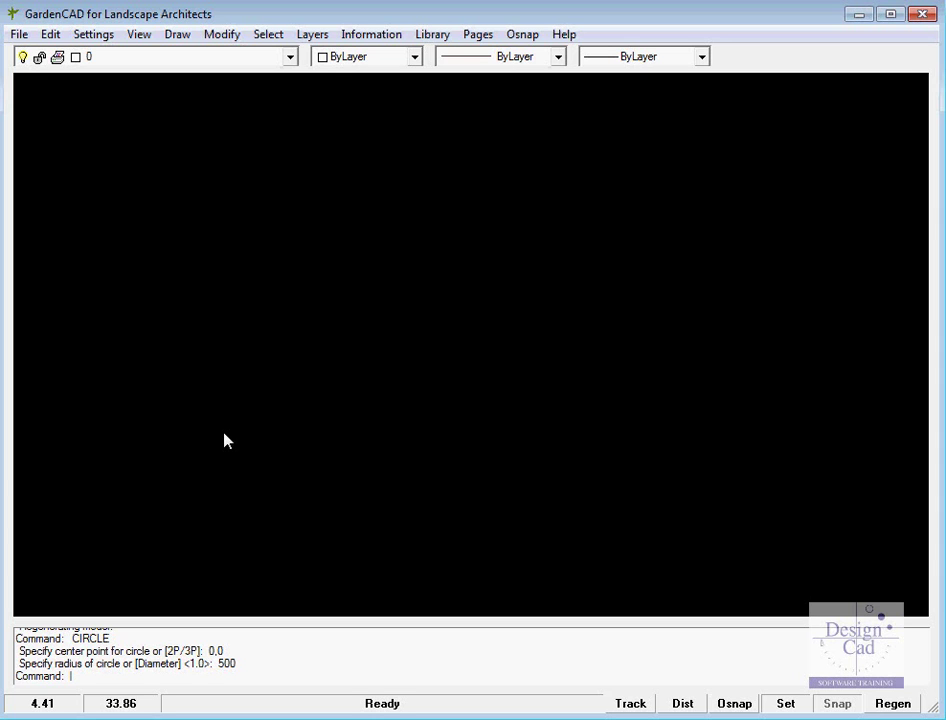
right_click(258, 401)
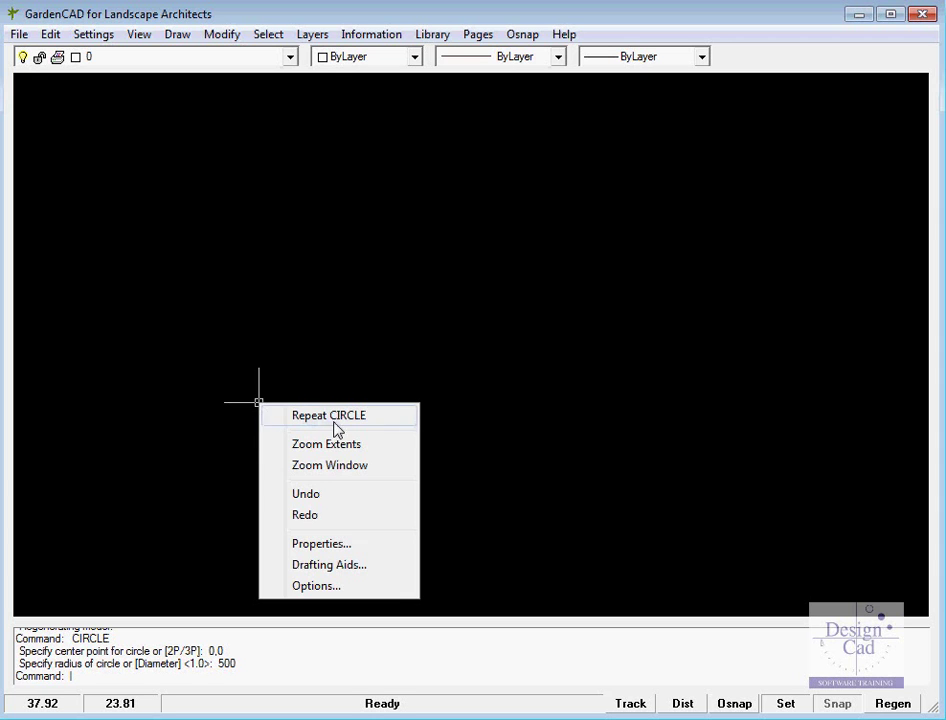
click(355, 445)
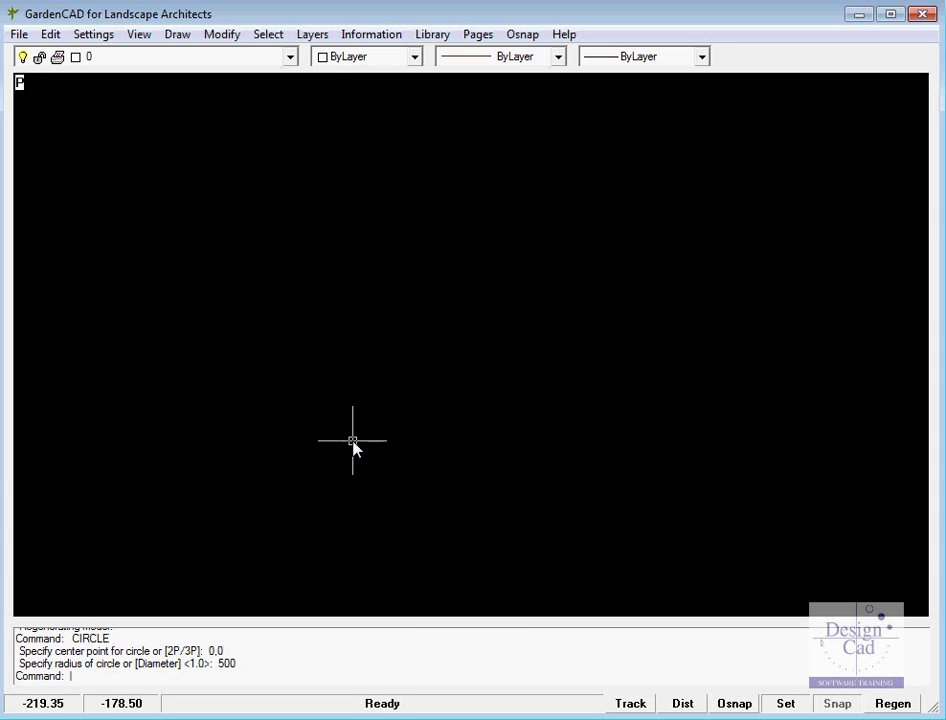
scroll(578, 343, down, 1)
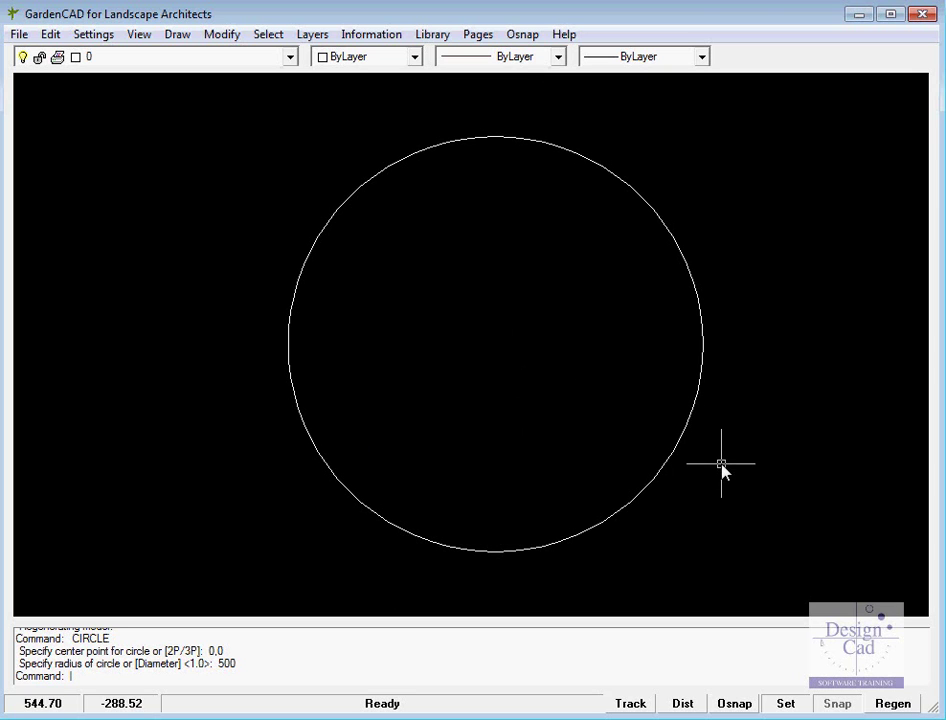
Measure the distance across the circle horizontally, from its left edge to its right edge
click(374, 36)
click(387, 60)
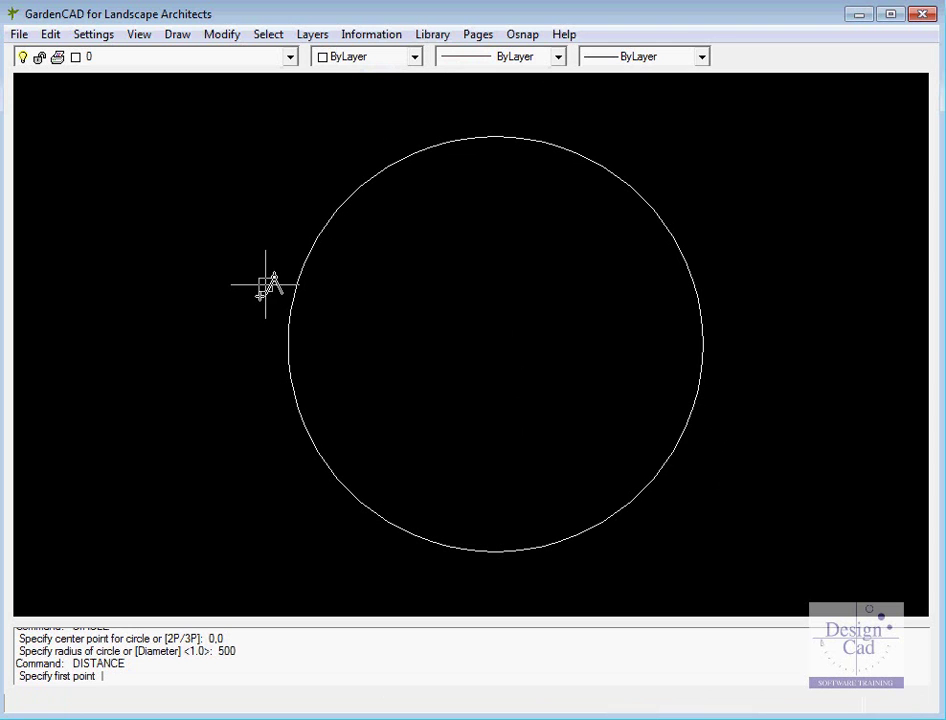
click(287, 347)
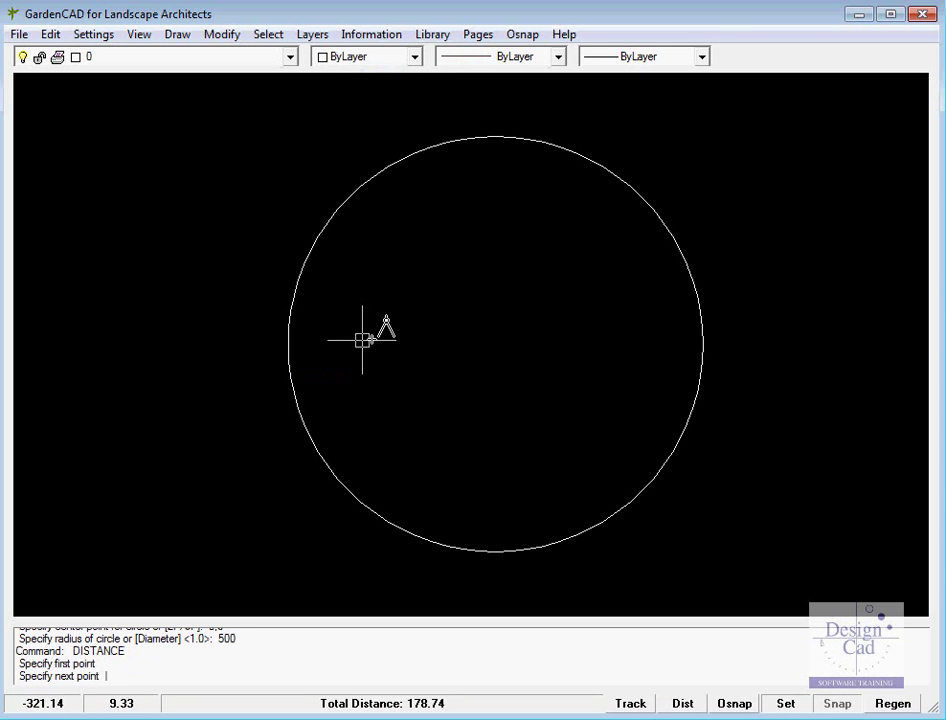
click(703, 347)
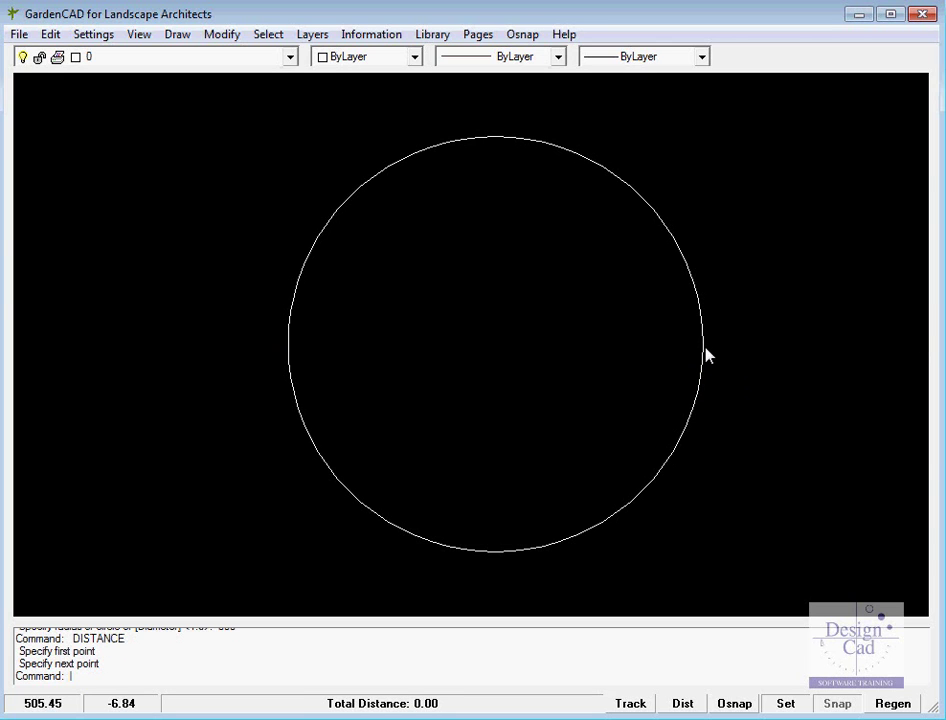
click(348, 36)
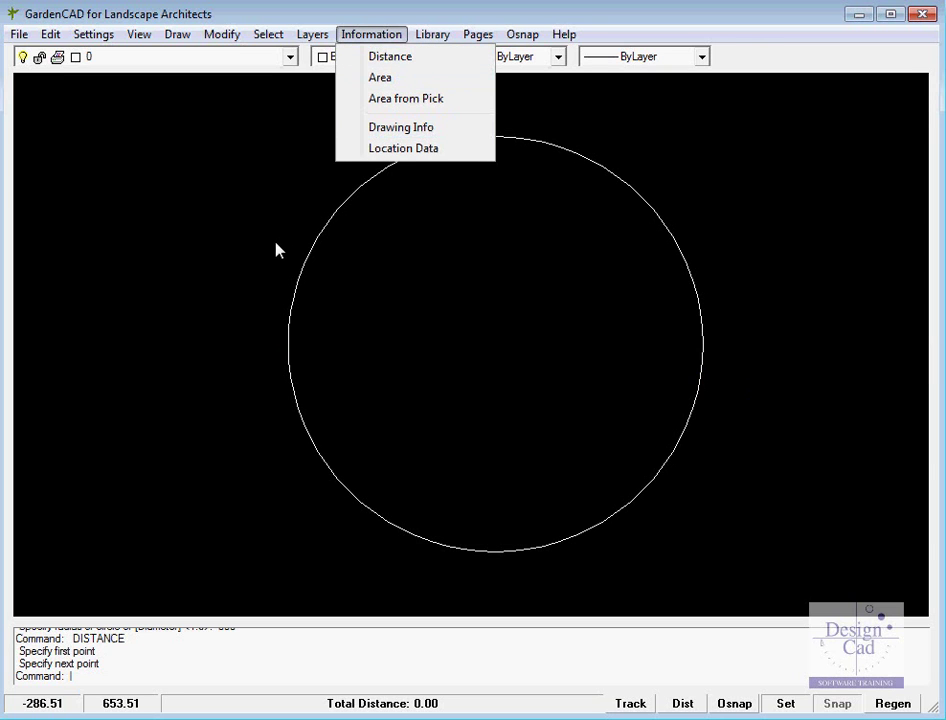
key(Escape)
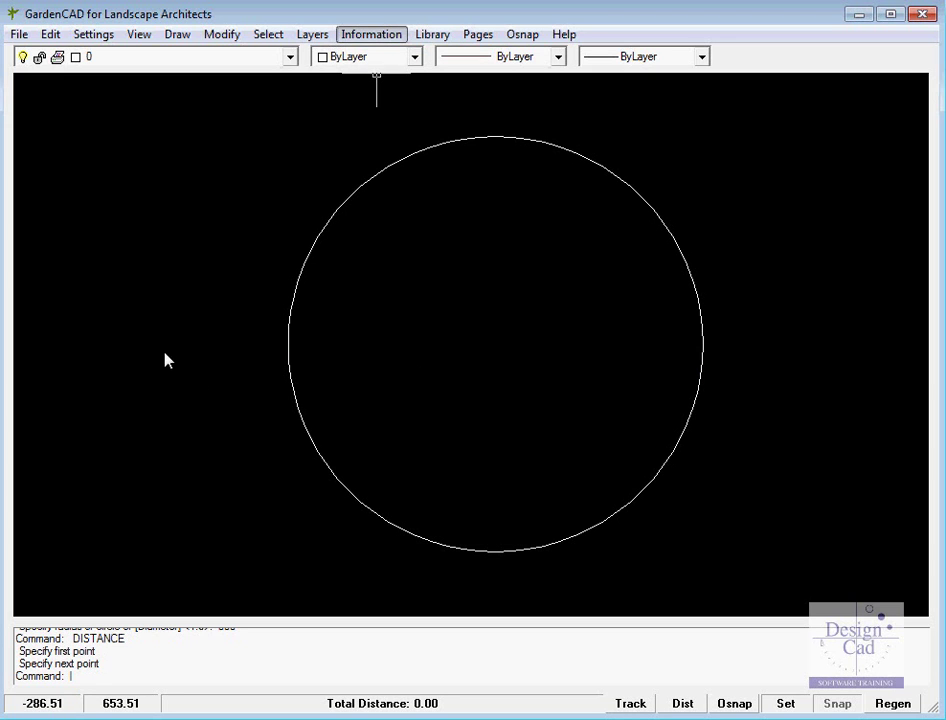
Draw a line from 0,0 to just beyond the circle's upper-right edge, at about 345.46, 398.75
scroll(186, 346, down, 3)
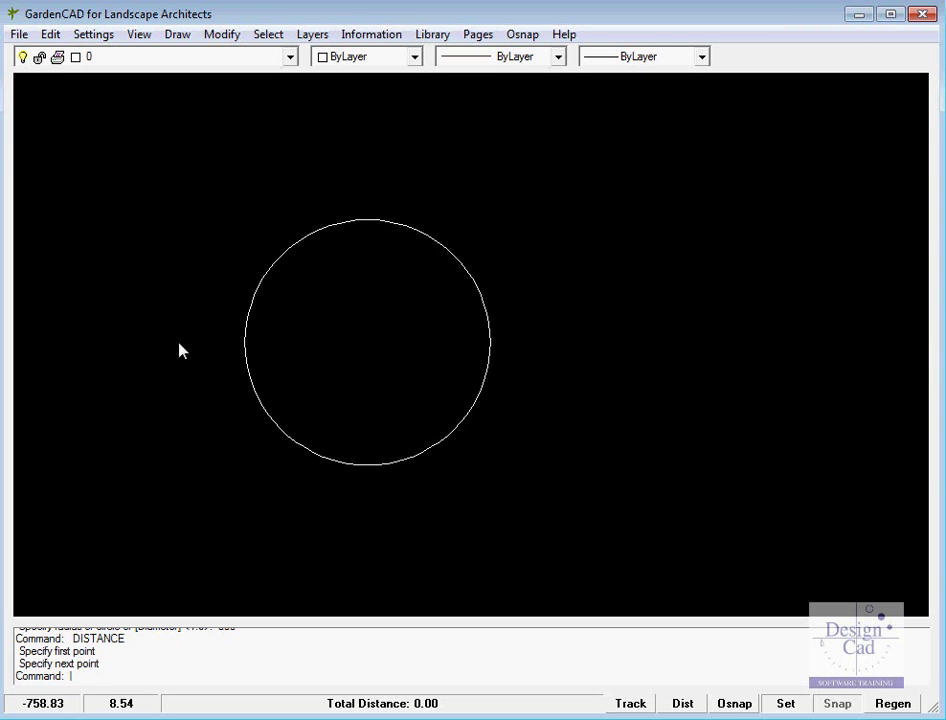
click(170, 345)
click(125, 400)
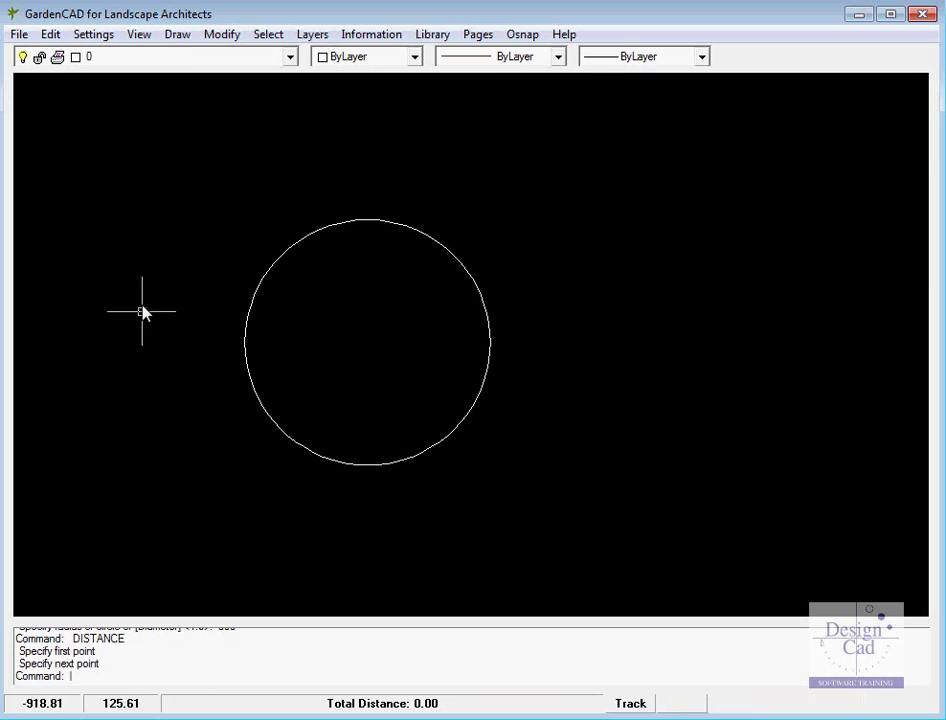
click(179, 38)
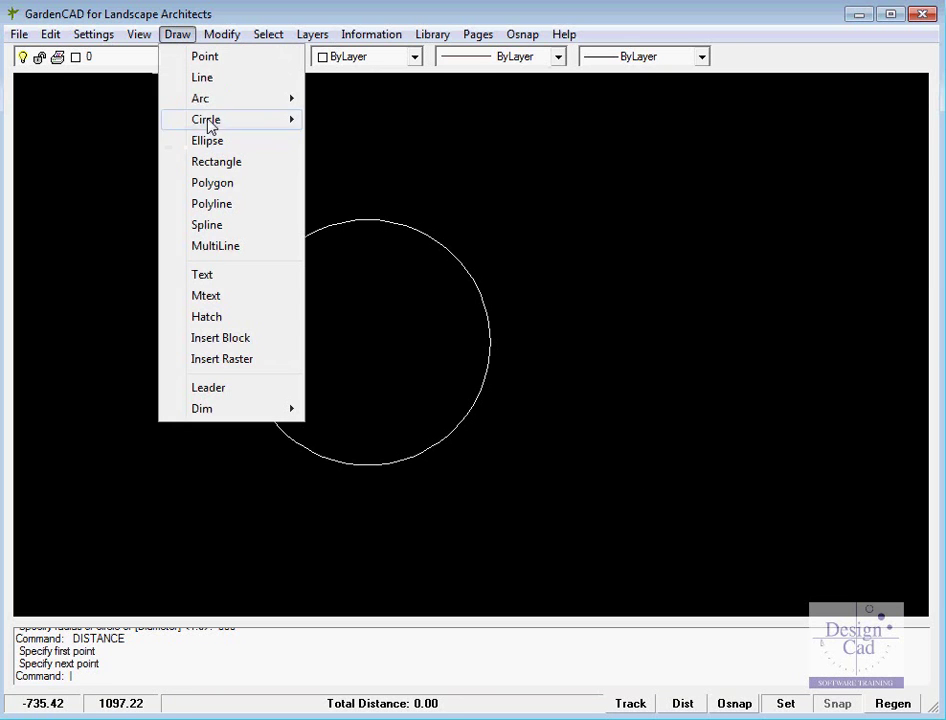
click(204, 78)
text(0,0)
key(Return)
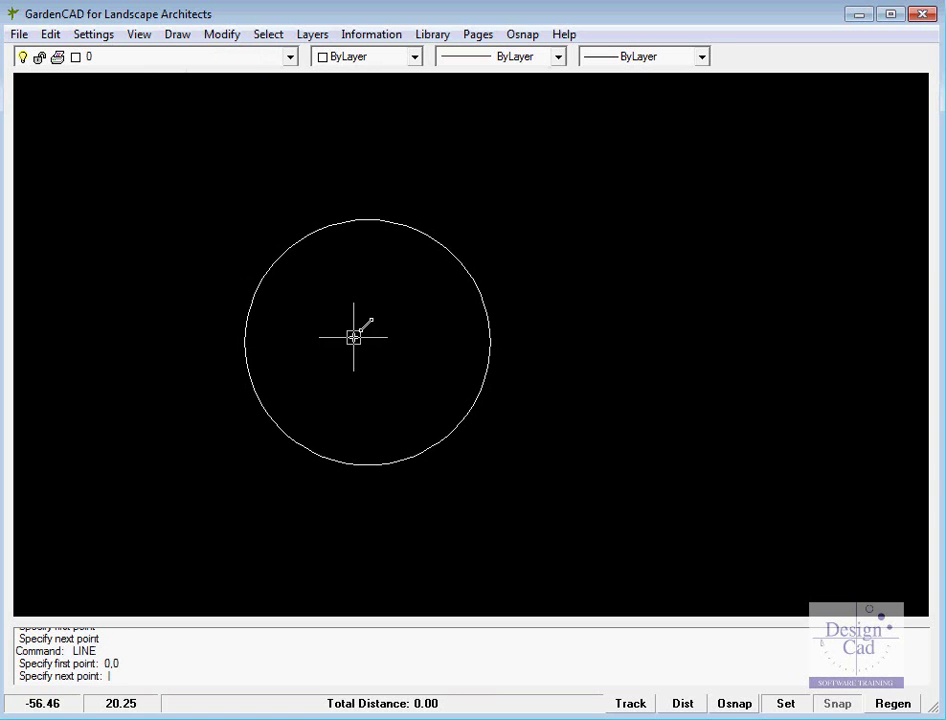
click(452, 244)
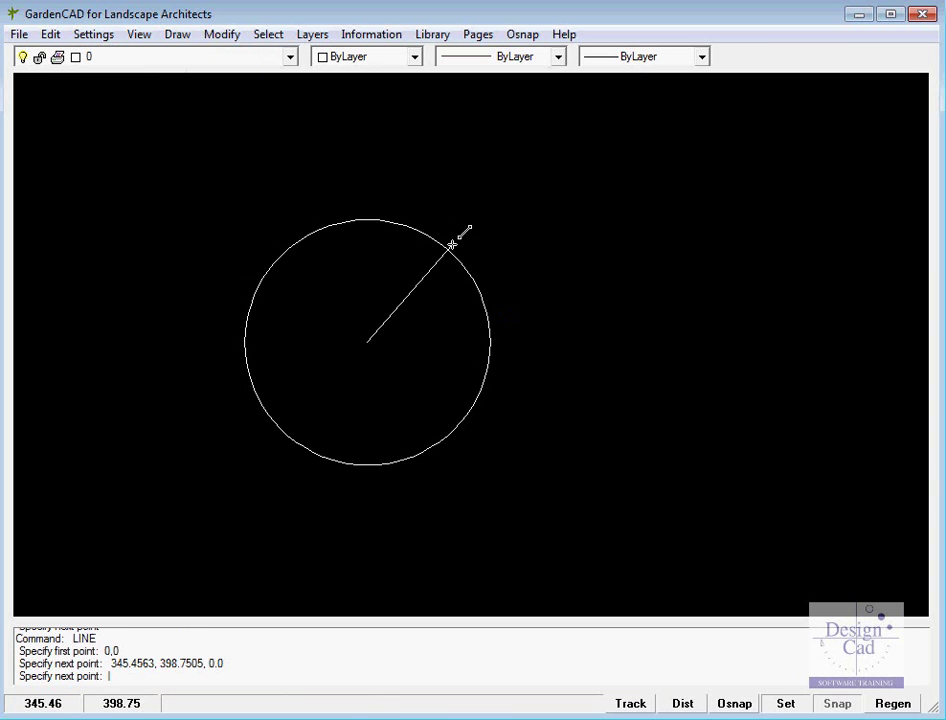
key(Return)
Draw a second line from 0,0 to the circle's upper-right edge, at about 353.55, 353.55
text(L)
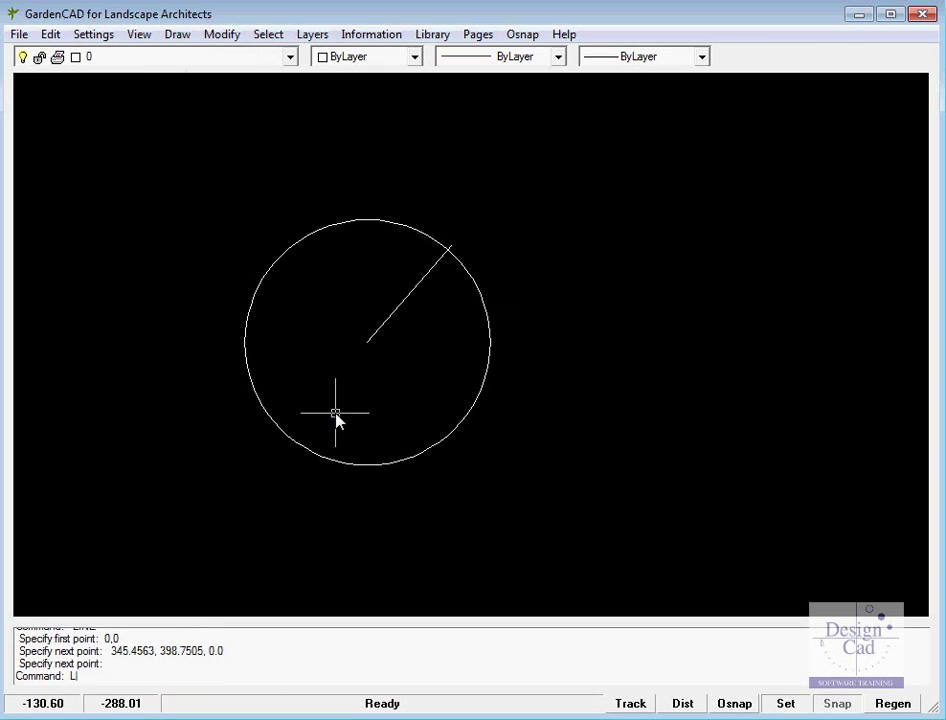
key(Return)
text(0,0)
key(Return)
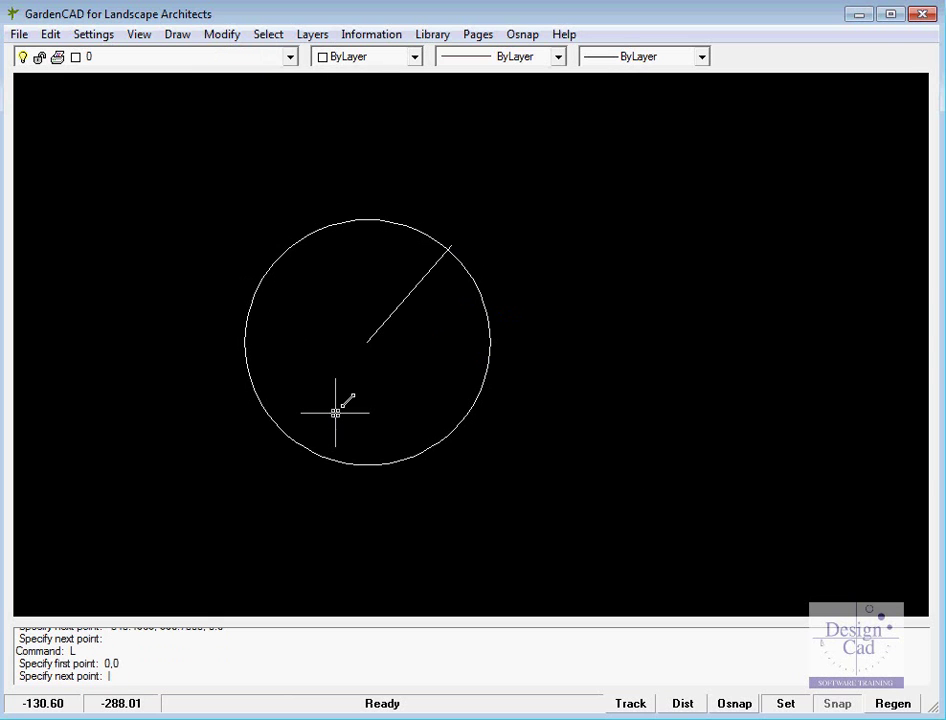
click(454, 256)
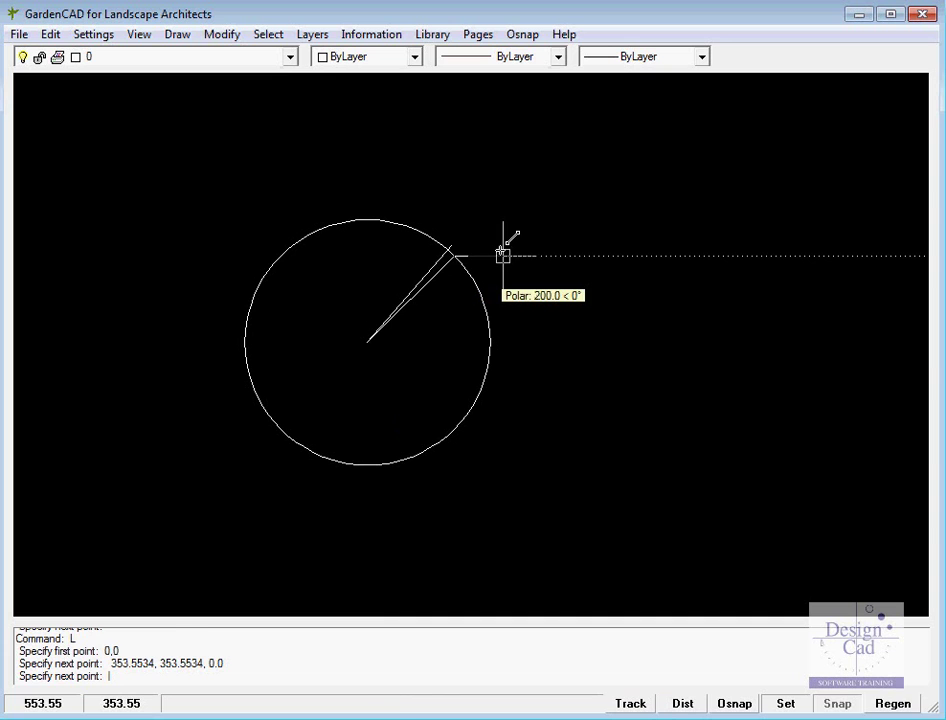
key(Return)
Copy both radial lines from base point 0,0 to about 1036.12, 328.51, outside the circle's right side
click(426, 280)
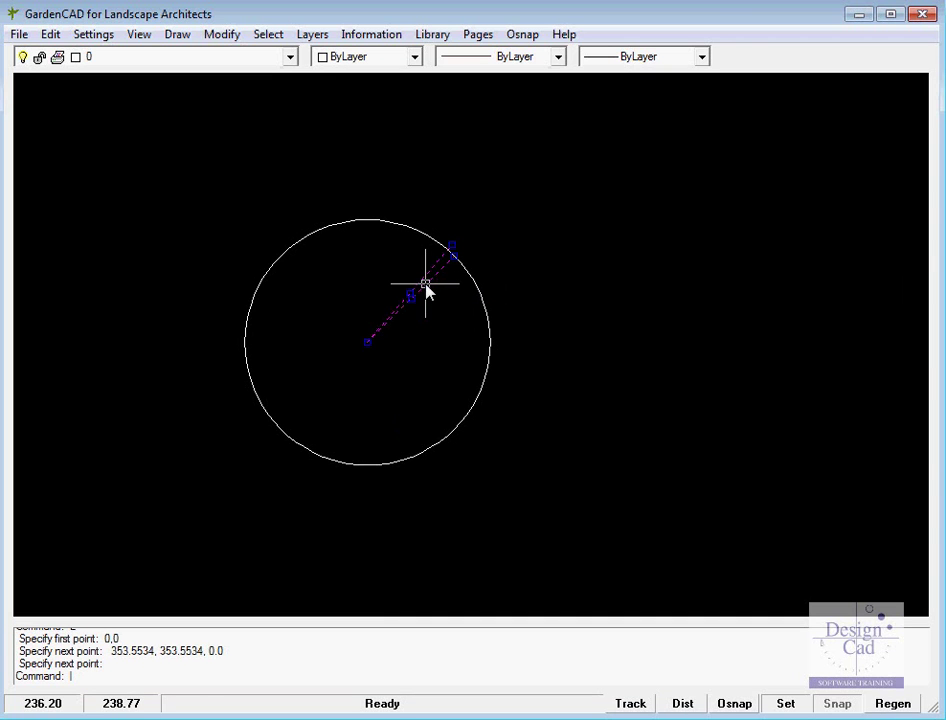
right_click(426, 287)
click(487, 369)
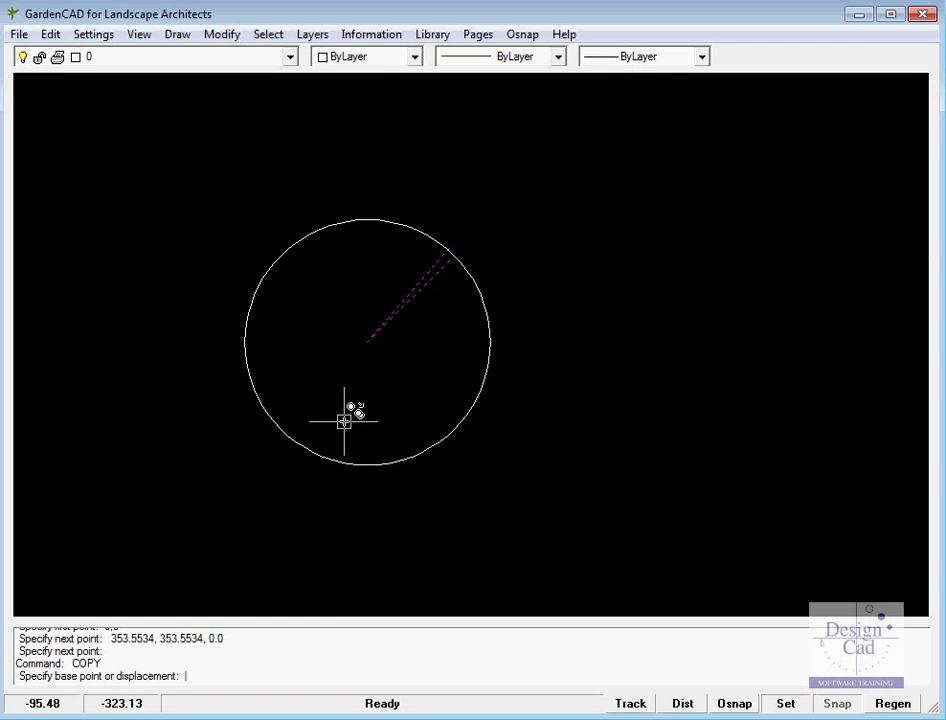
text(0,0)
key(Return)
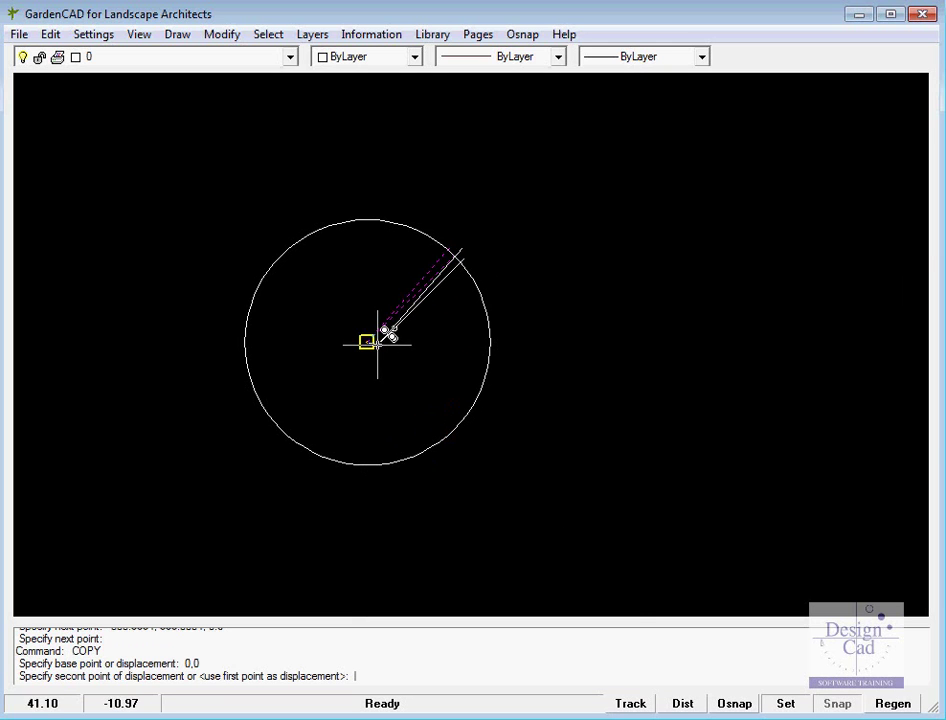
click(622, 260)
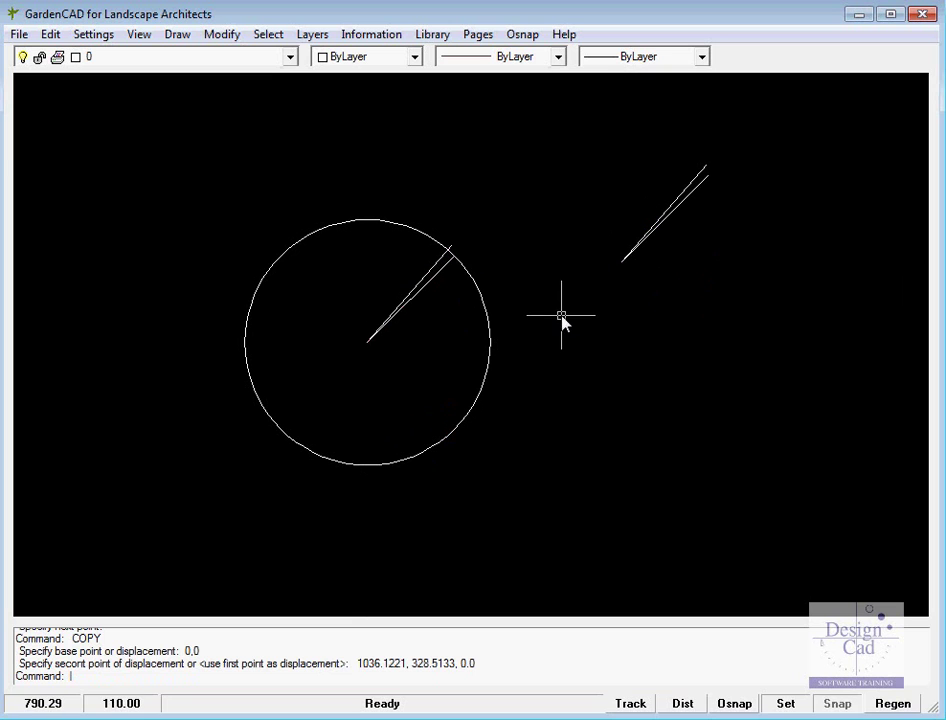
Rotate the two radial lines inside the circle about base point 0,0, leaving two successive copies at about 347.36 degrees each
click(421, 287)
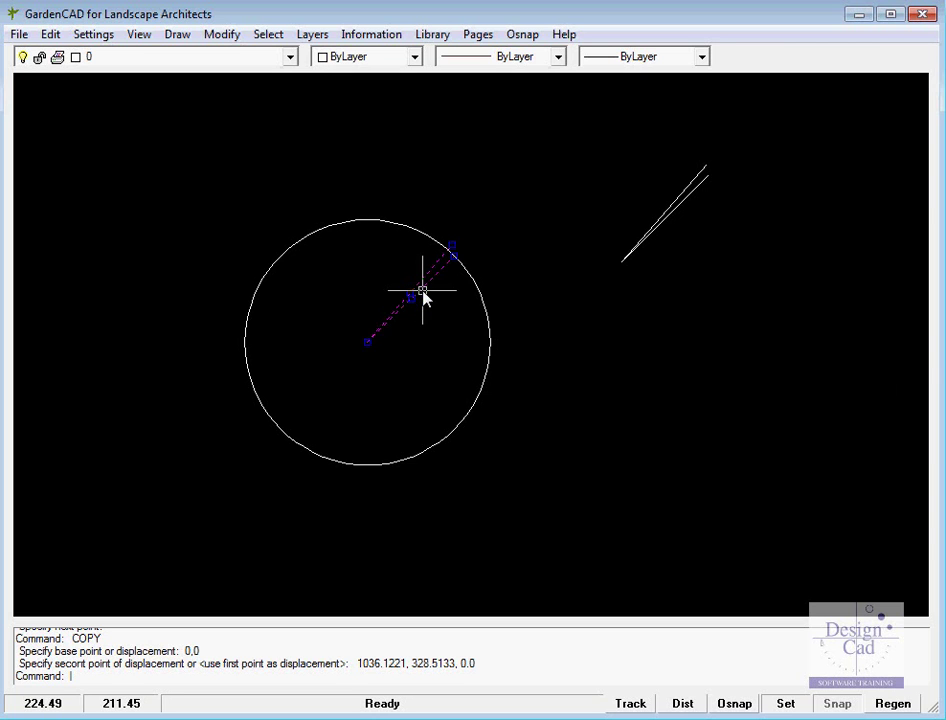
scroll(421, 289, up, 2)
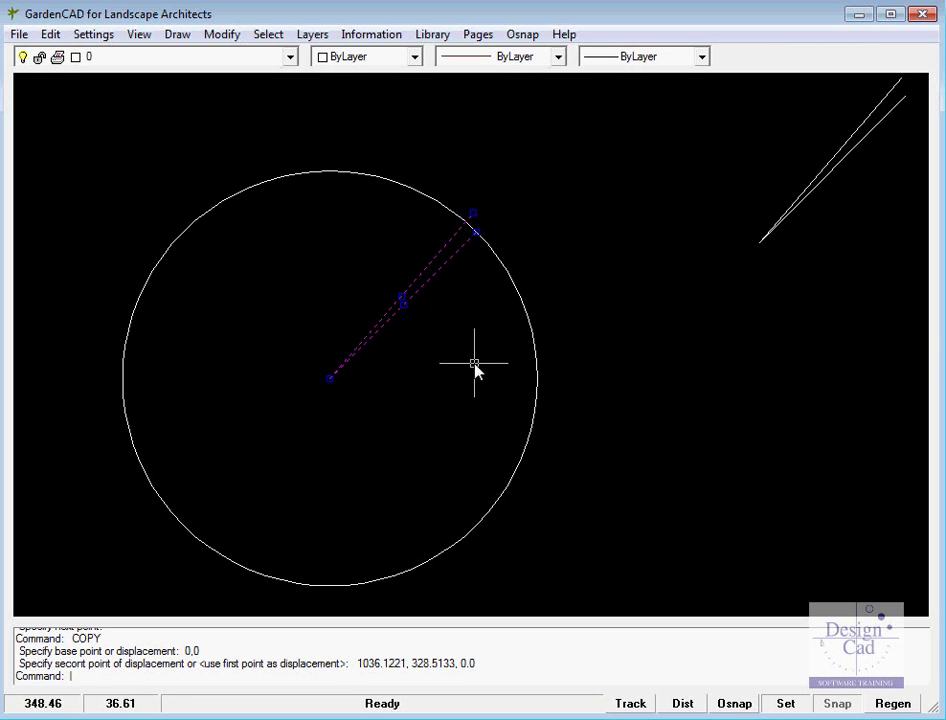
click(228, 36)
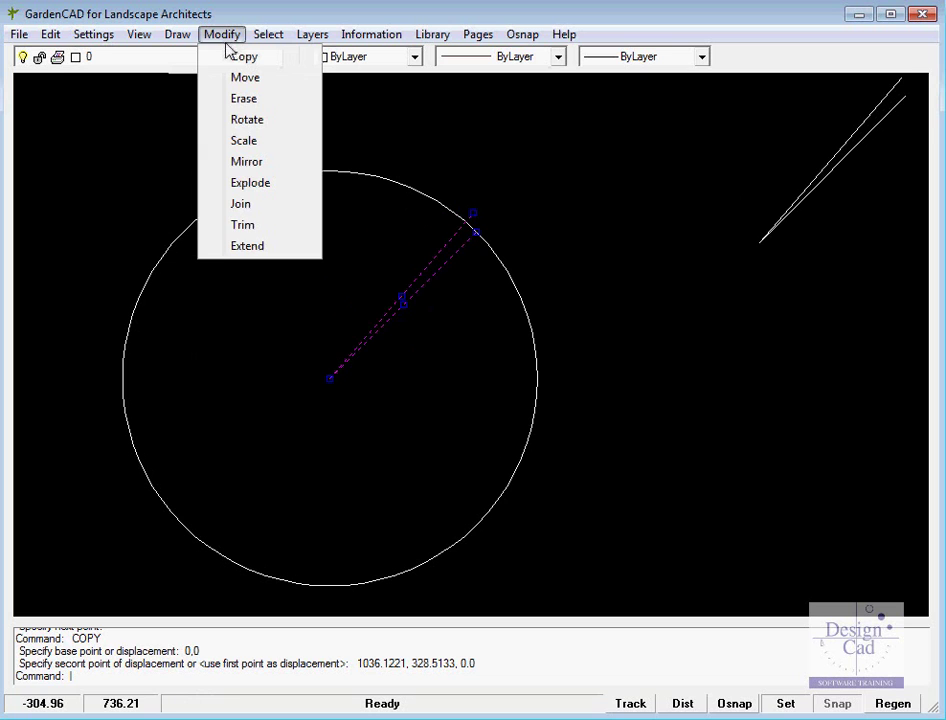
click(247, 121)
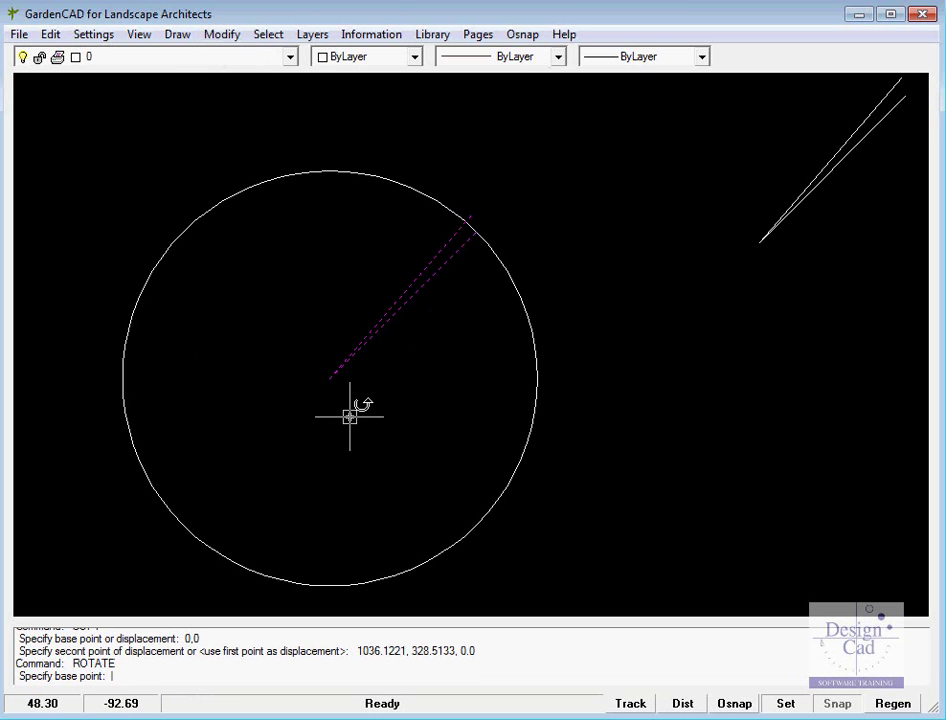
text(0,0)
key(Return)
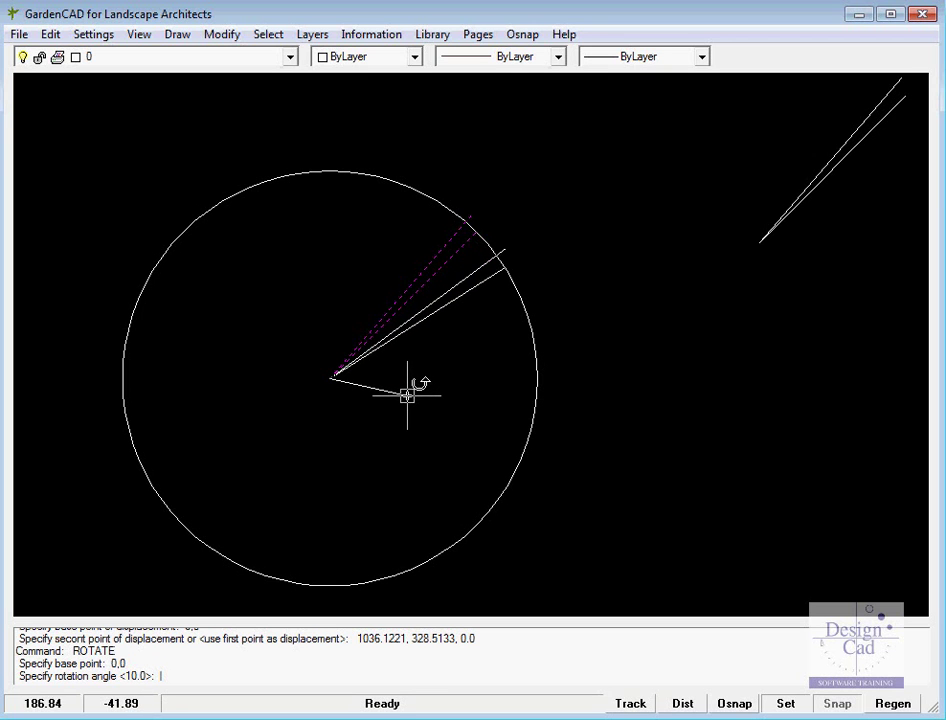
click(407, 395)
key(Return)
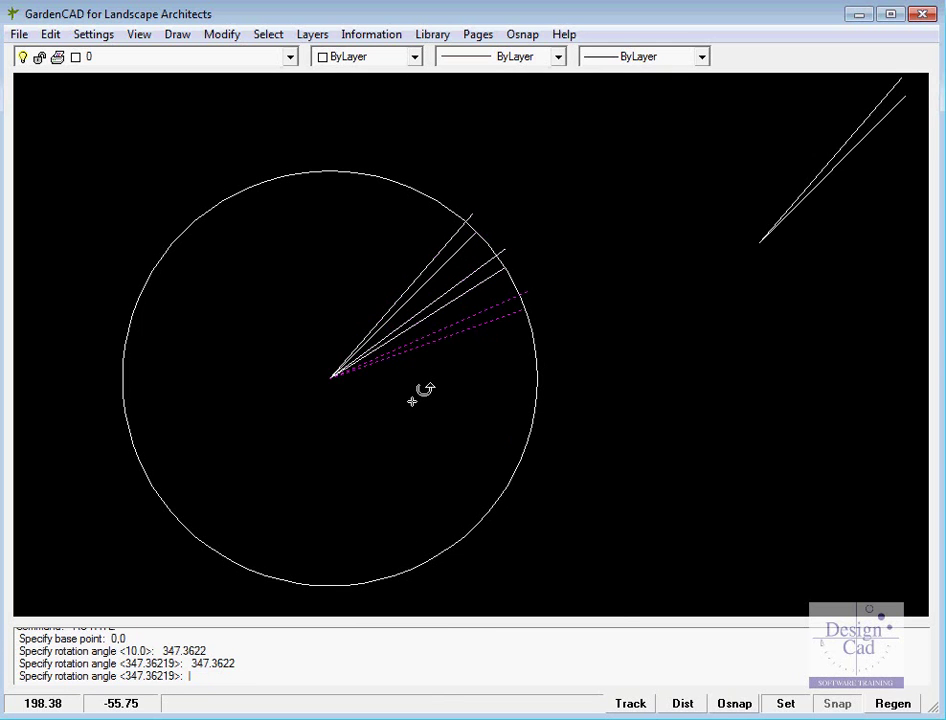
Continue the rotated copies with two turns of about 276.72 degrees and one of 90 degrees, and finish the rotation
click(340, 474)
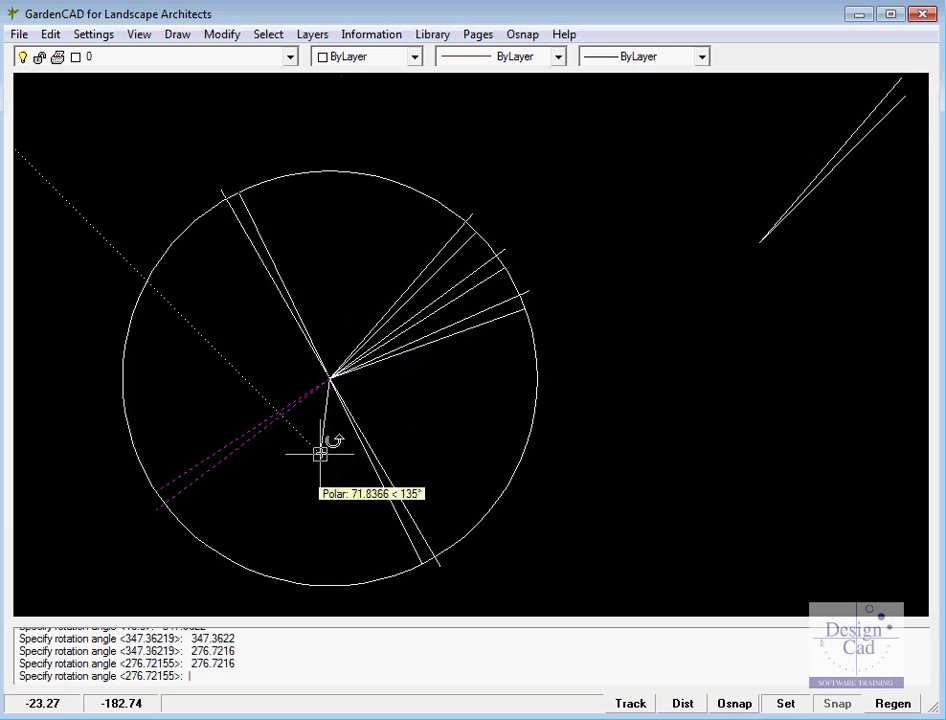
text(90.0)
key(Return)
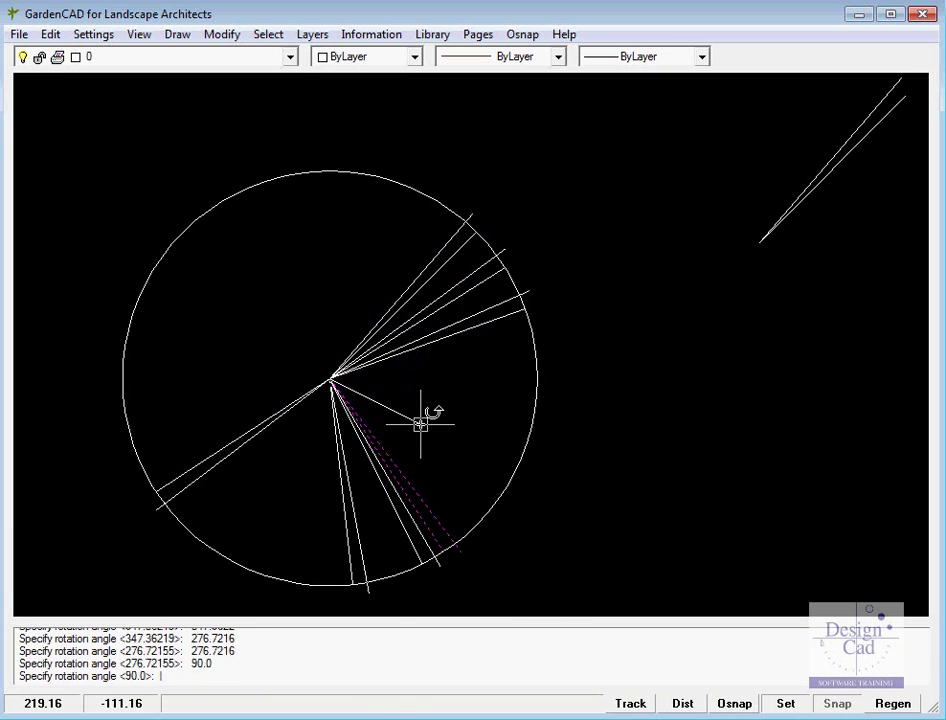
key(Return)
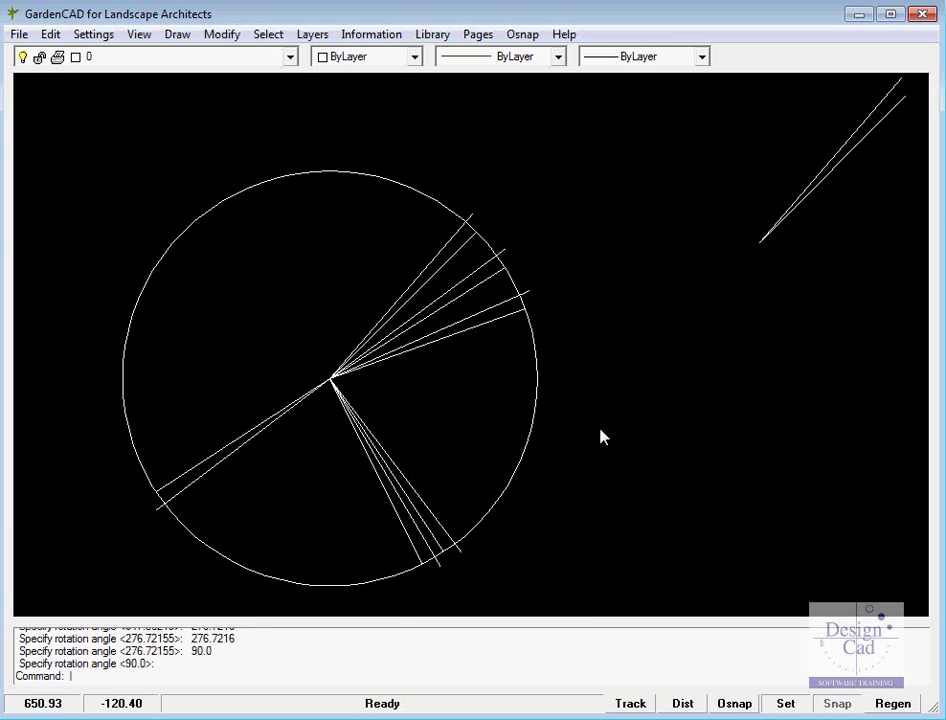
Erase the copied pair of lines outside the circle
scroll(557, 341, down, 2)
drag(775, 312, 678, 196)
right_click(676, 193)
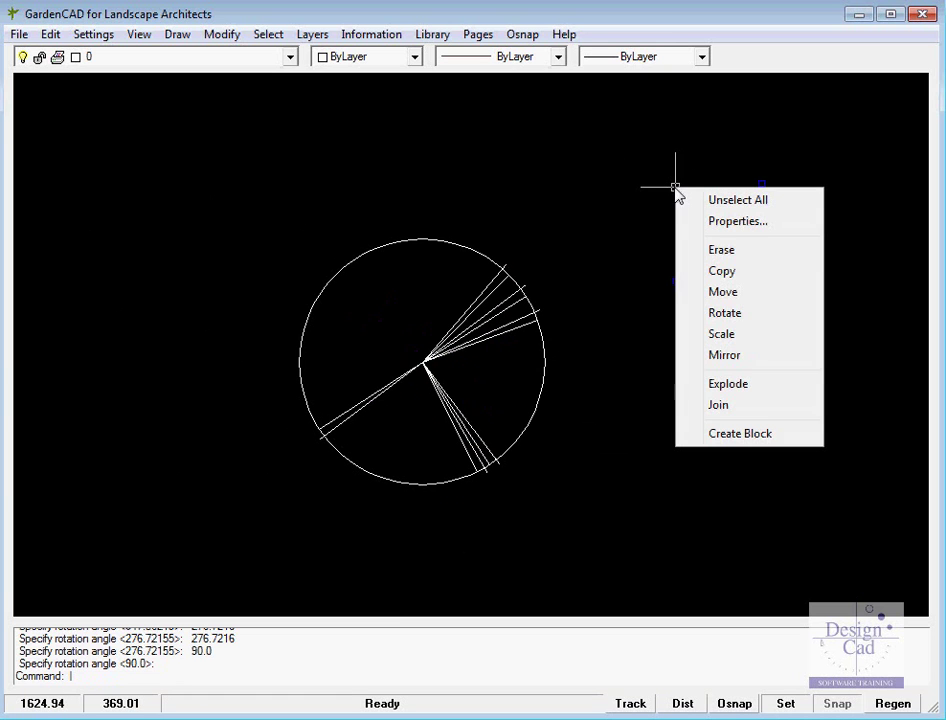
click(721, 250)
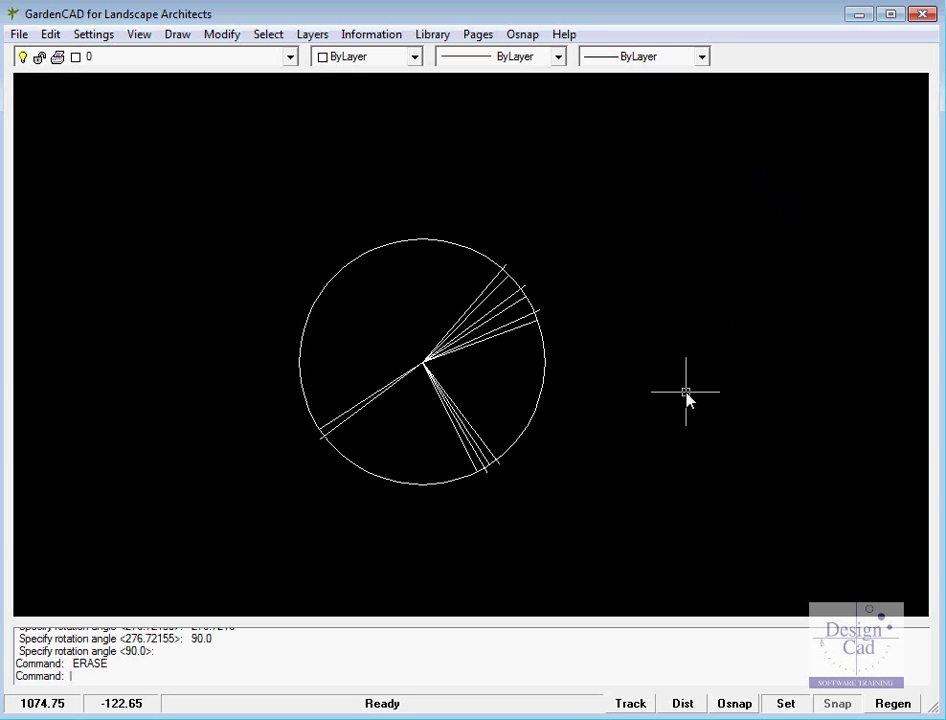
Create a block named plant01 from the circle and all its radial lines, converting the selected objects to the block
drag(256, 211, 612, 530)
right_click(633, 397)
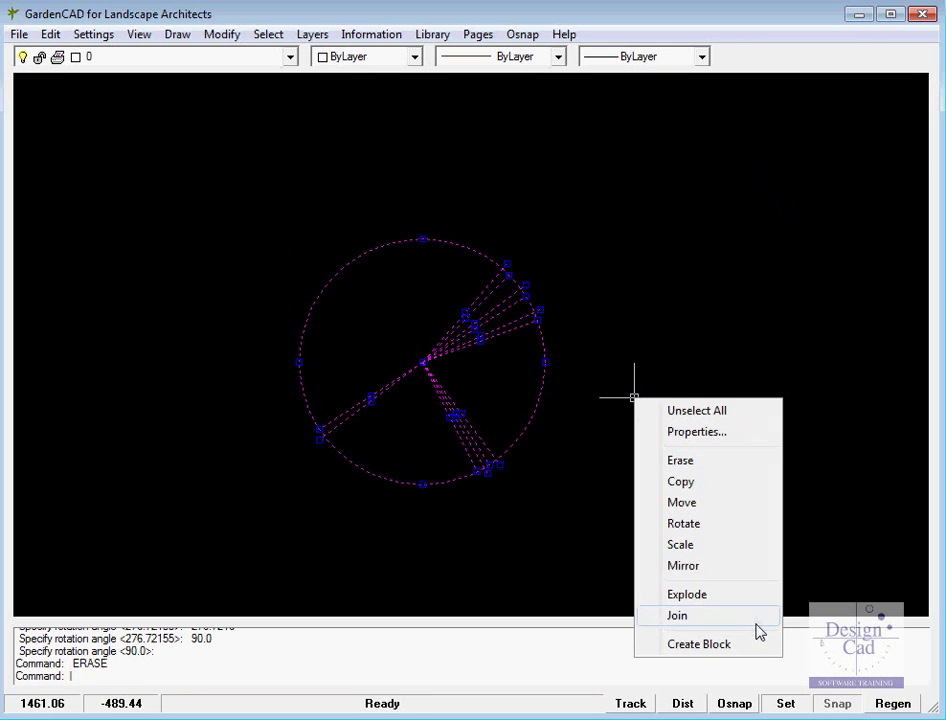
click(714, 646)
text(plant01)
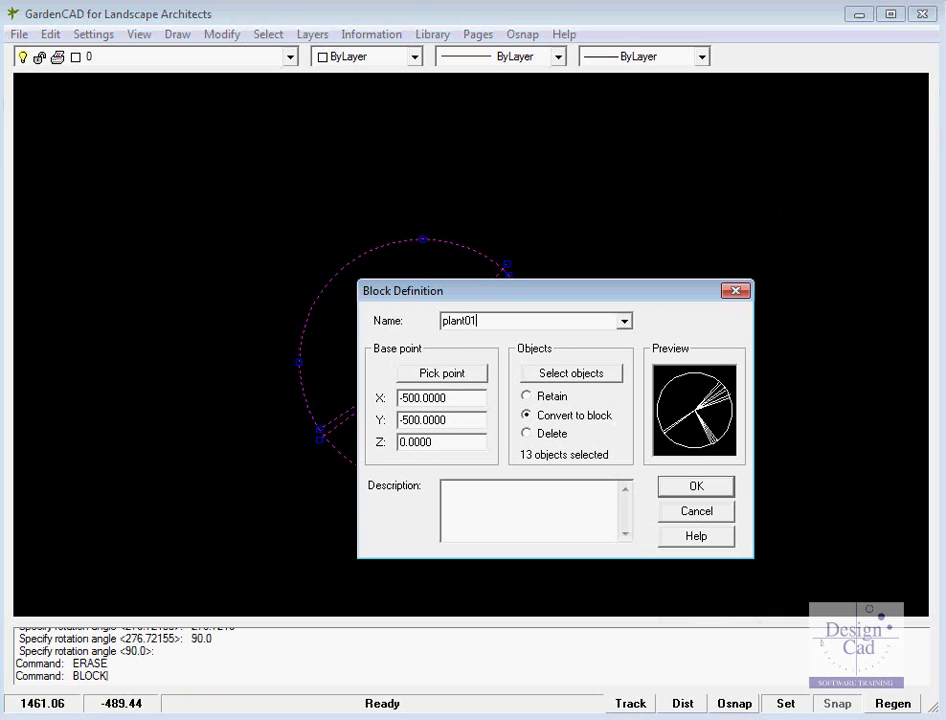
click(695, 488)
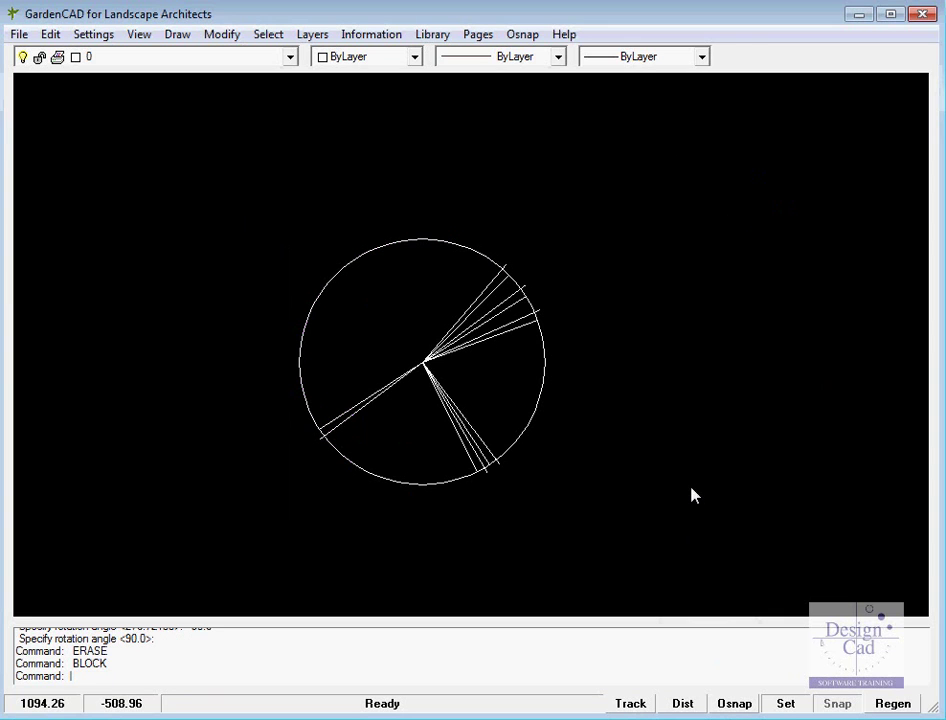
Copy the plant block from about 40.71, -48.51 to about 633.82, 482.17, to 1226.93, -110.94 and to 1578.12, 560.21
click(516, 450)
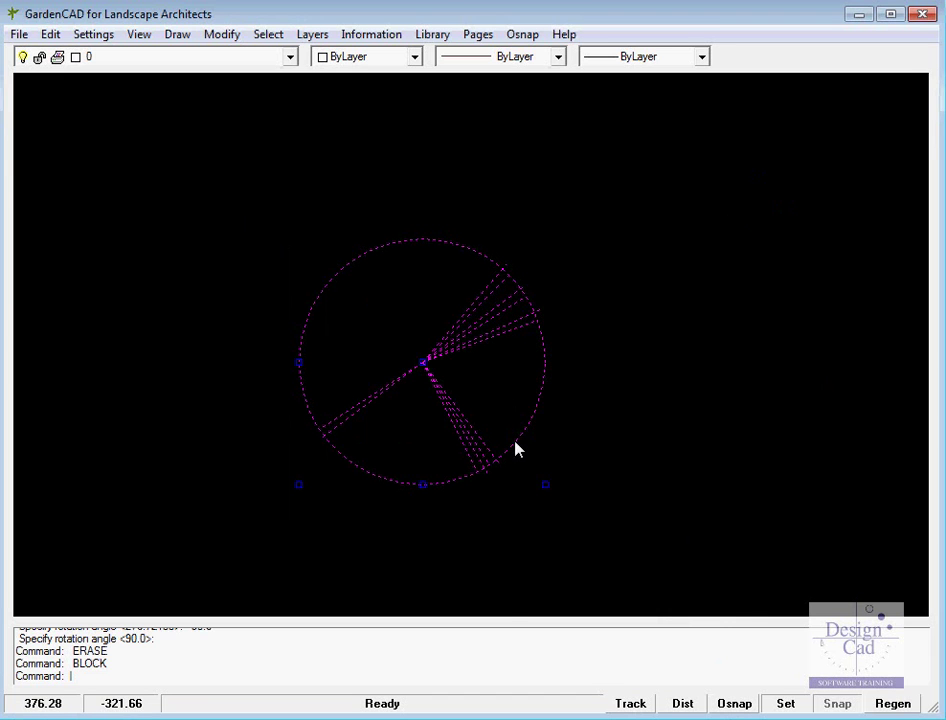
right_click(516, 450)
click(562, 527)
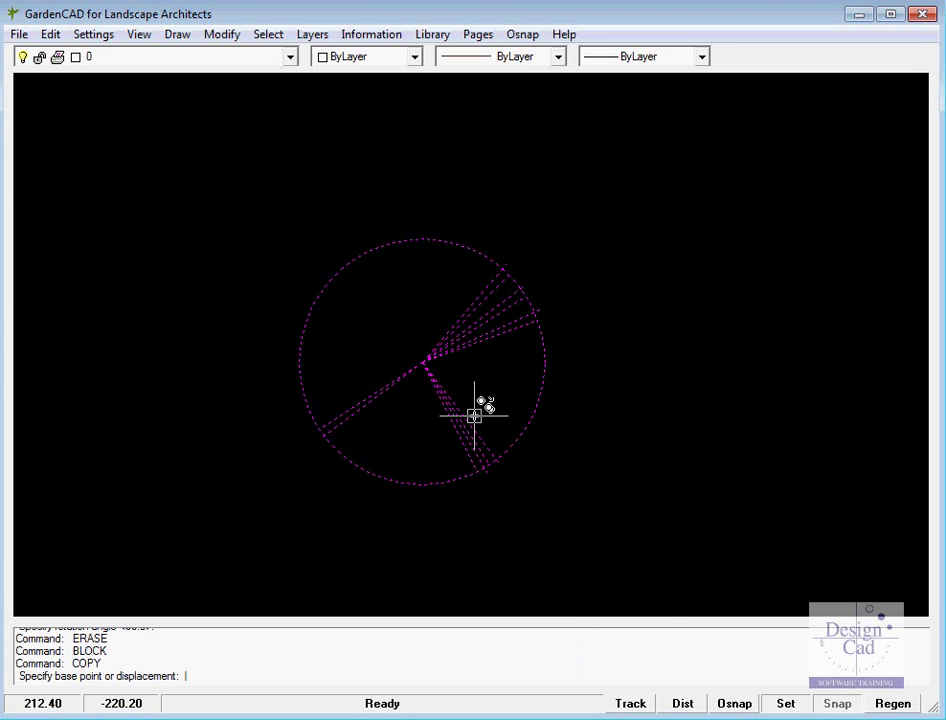
click(432, 374)
click(724, 389)
click(810, 224)
key(Return)
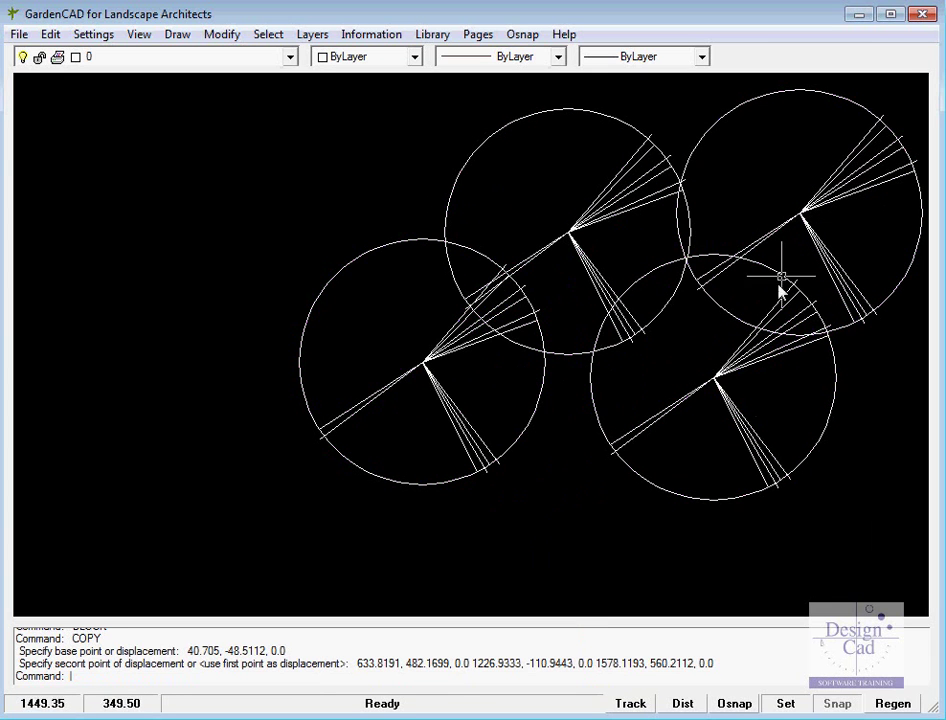
Scale the lower-right plant copy about its centre by a factor of about 0.57
click(757, 450)
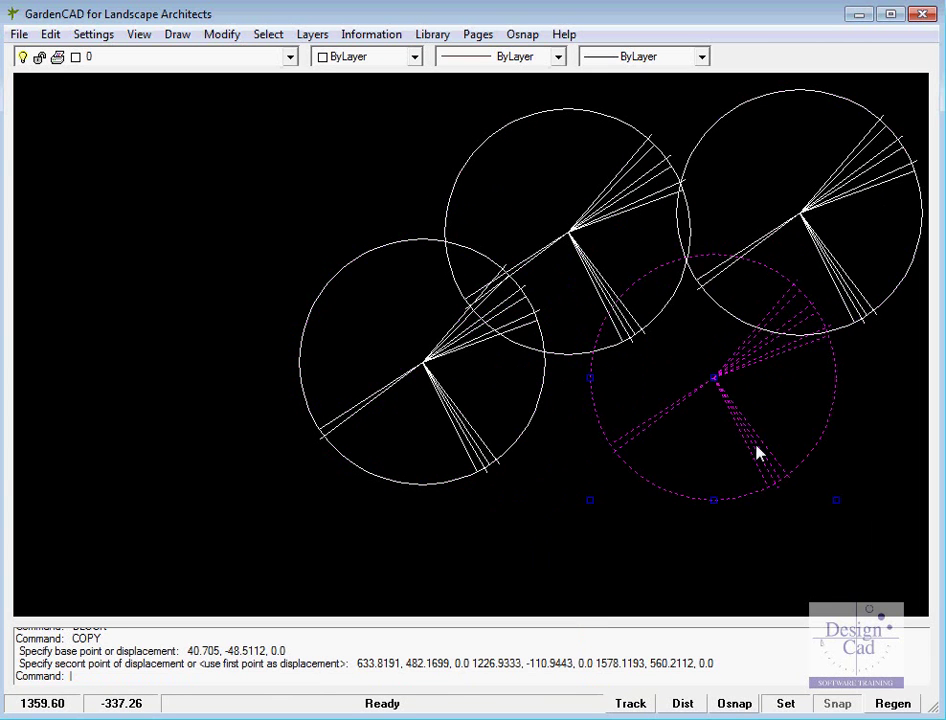
right_click(756, 448)
click(790, 591)
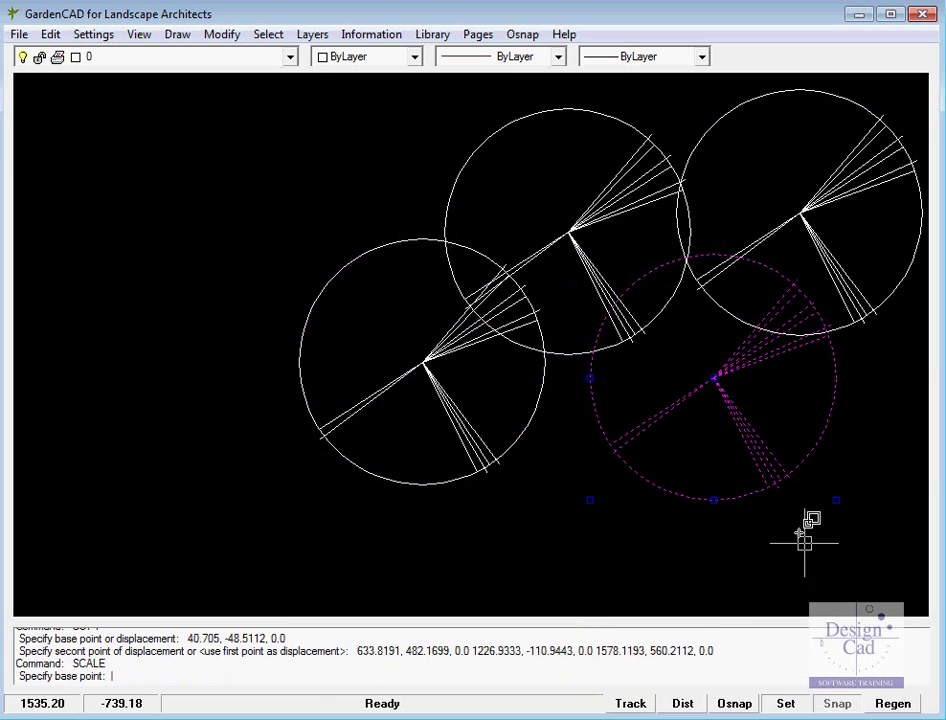
click(714, 377)
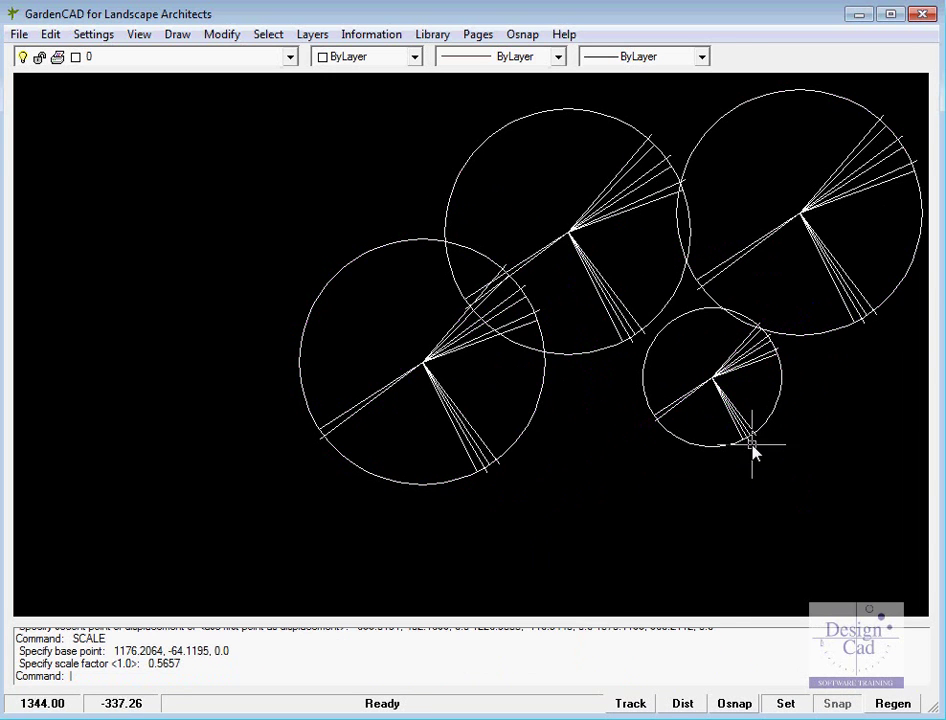
Rotate the upper-right plant copy by about 242.82 degrees around a base point near its centre
click(841, 296)
right_click(843, 298)
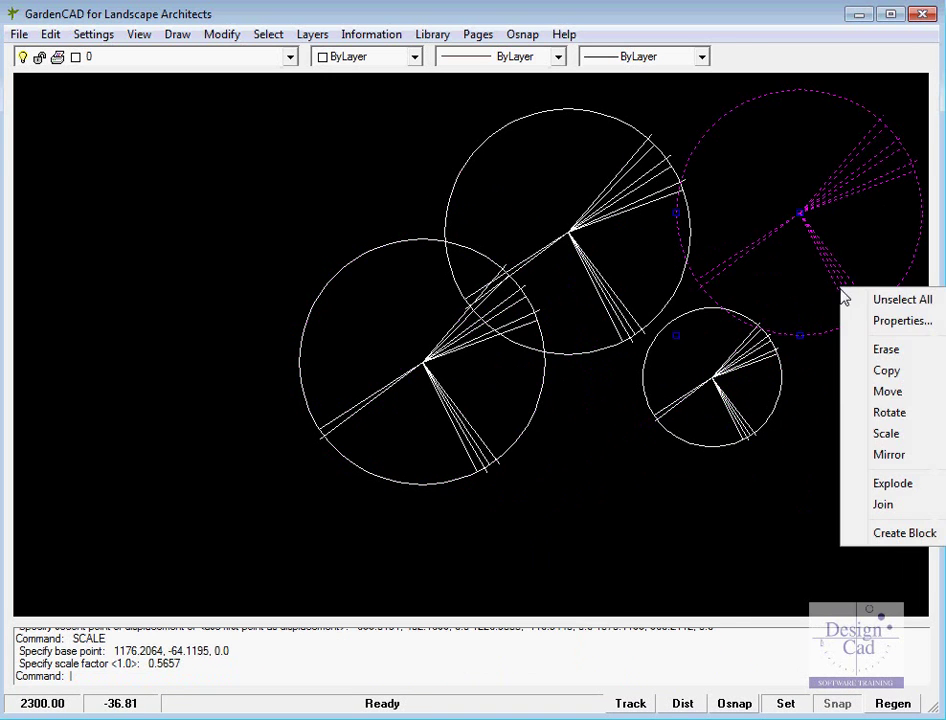
click(892, 413)
click(799, 212)
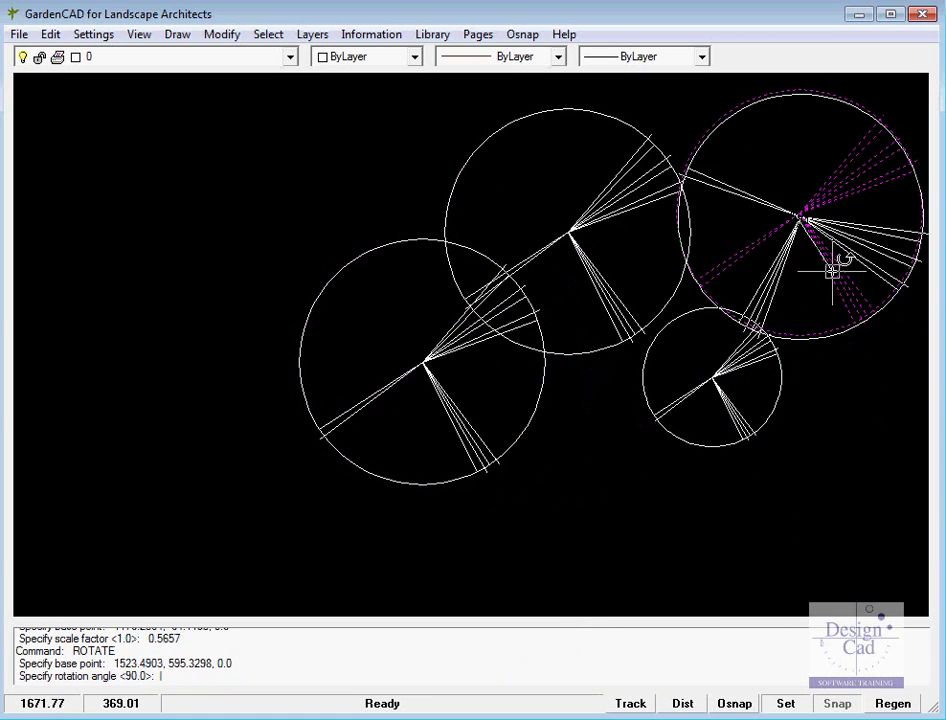
click(743, 330)
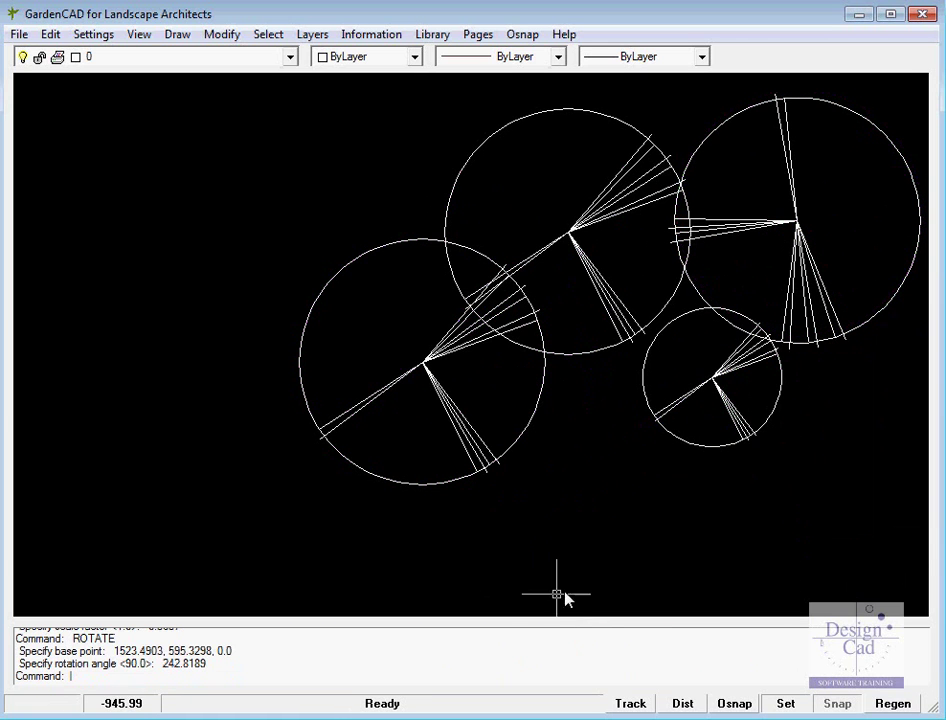
Insert the library plant symbol Block 03 at the centre of the original, leftmost plant circle
middle_drag(617, 545, 489, 545)
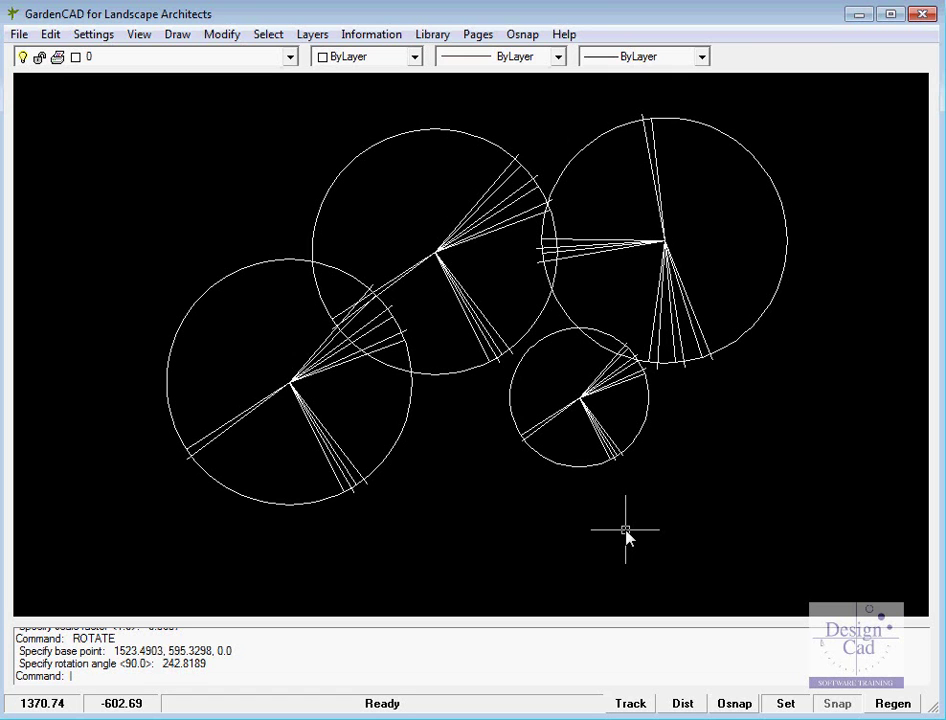
click(427, 38)
click(458, 60)
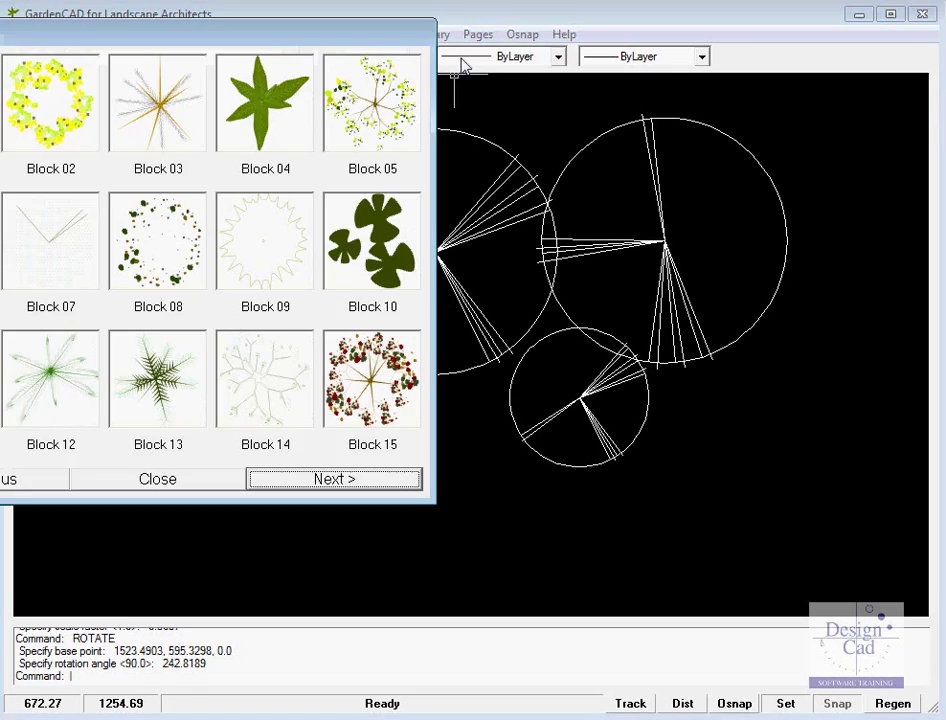
click(161, 118)
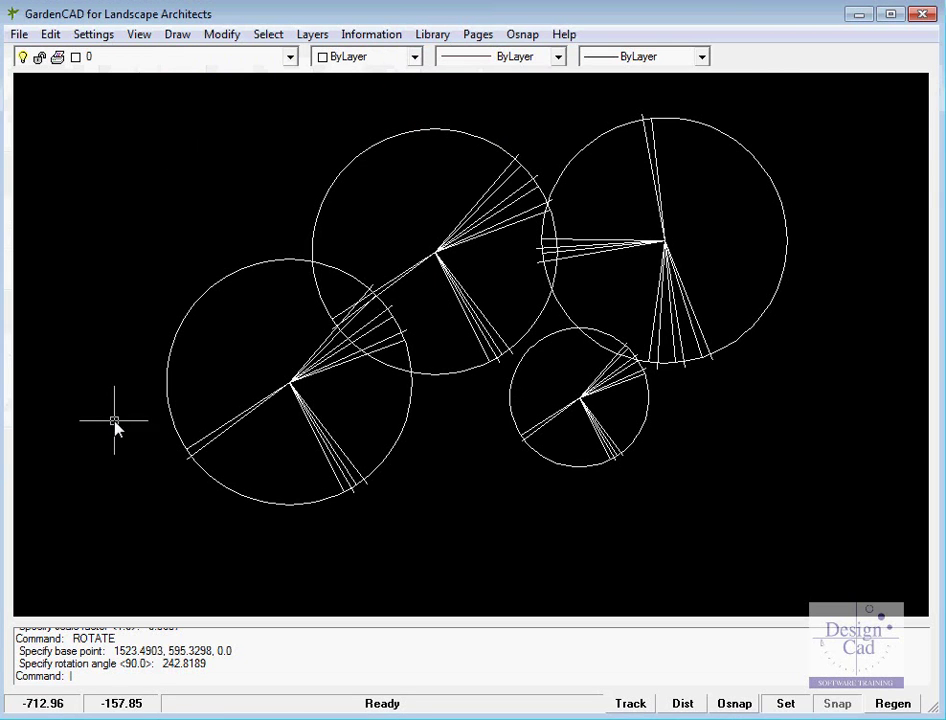
click(290, 385)
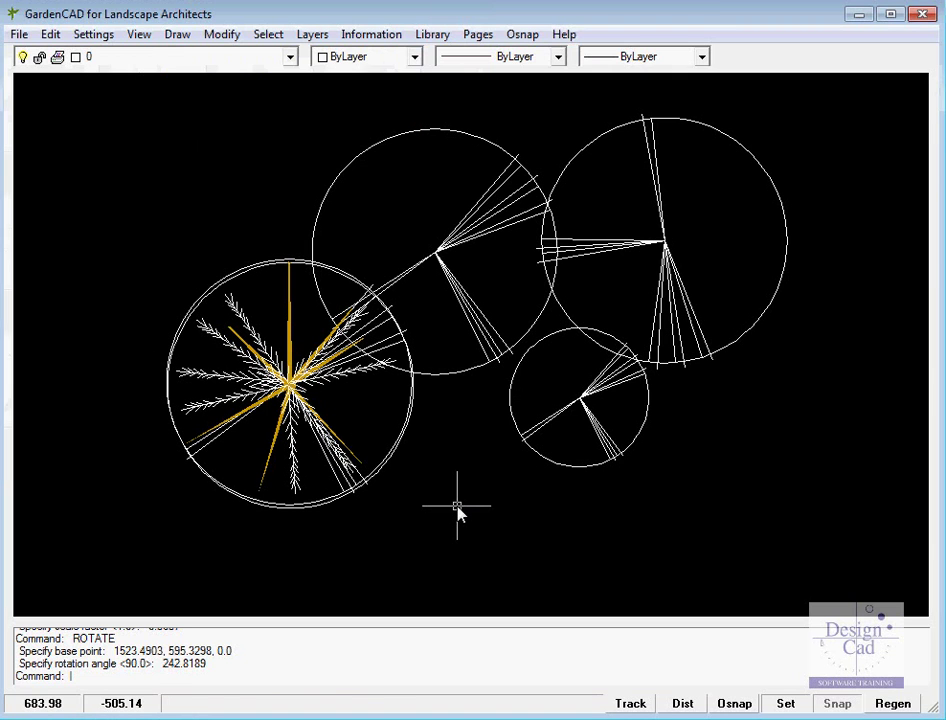